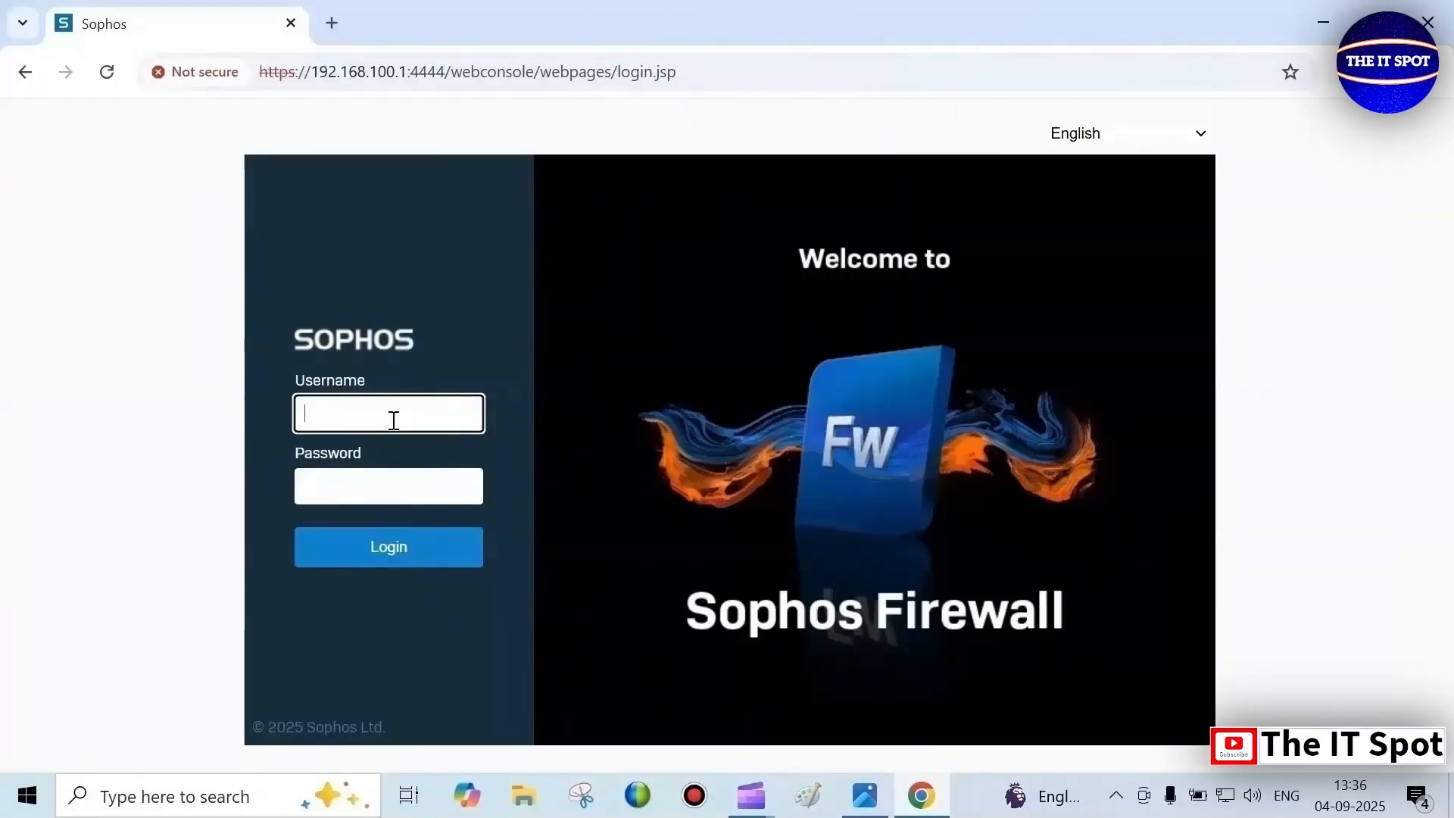
Log in to the firewall's web console with the username admin and the account password
type("adm")
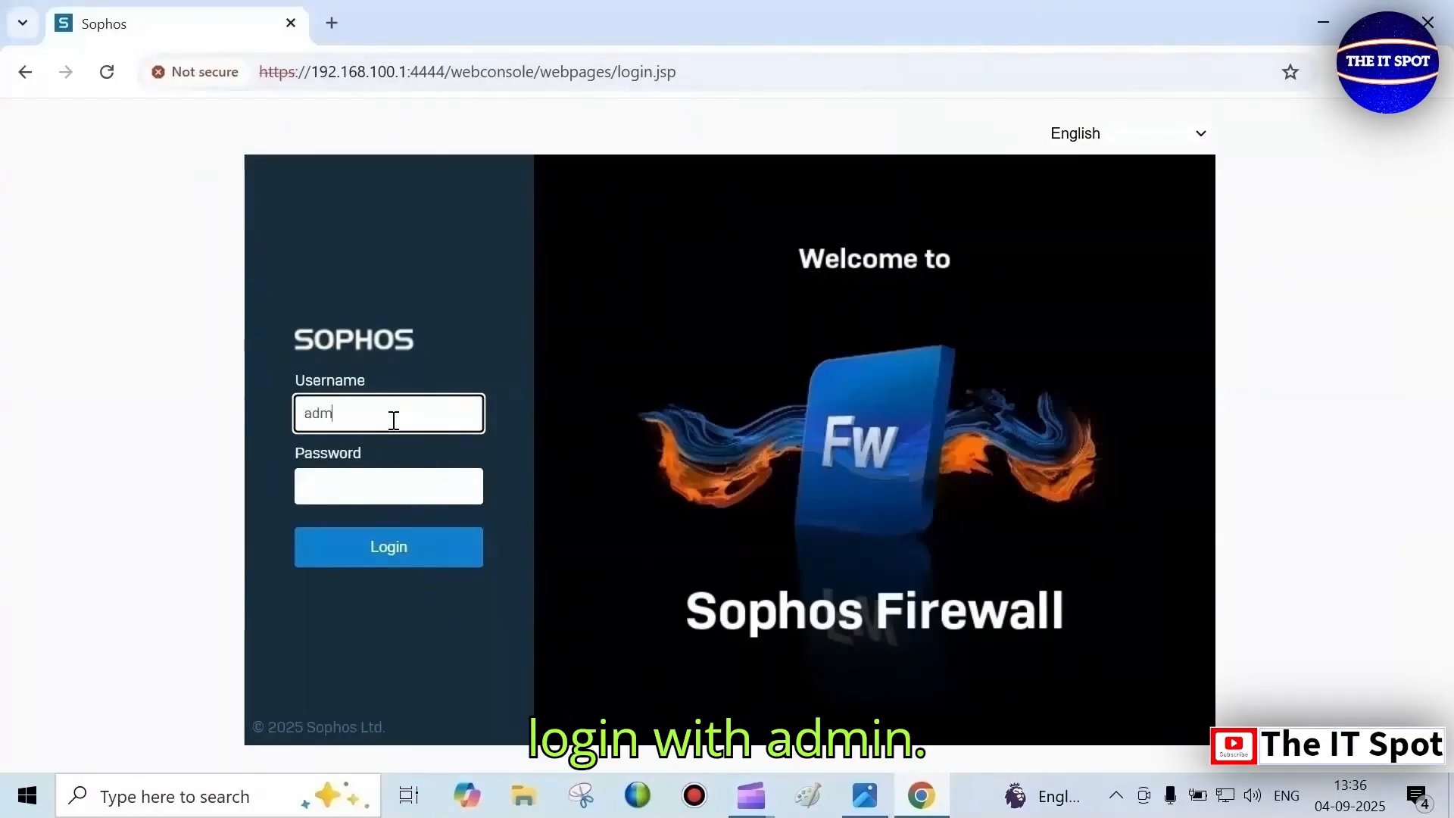
type("in")
key("Tab")
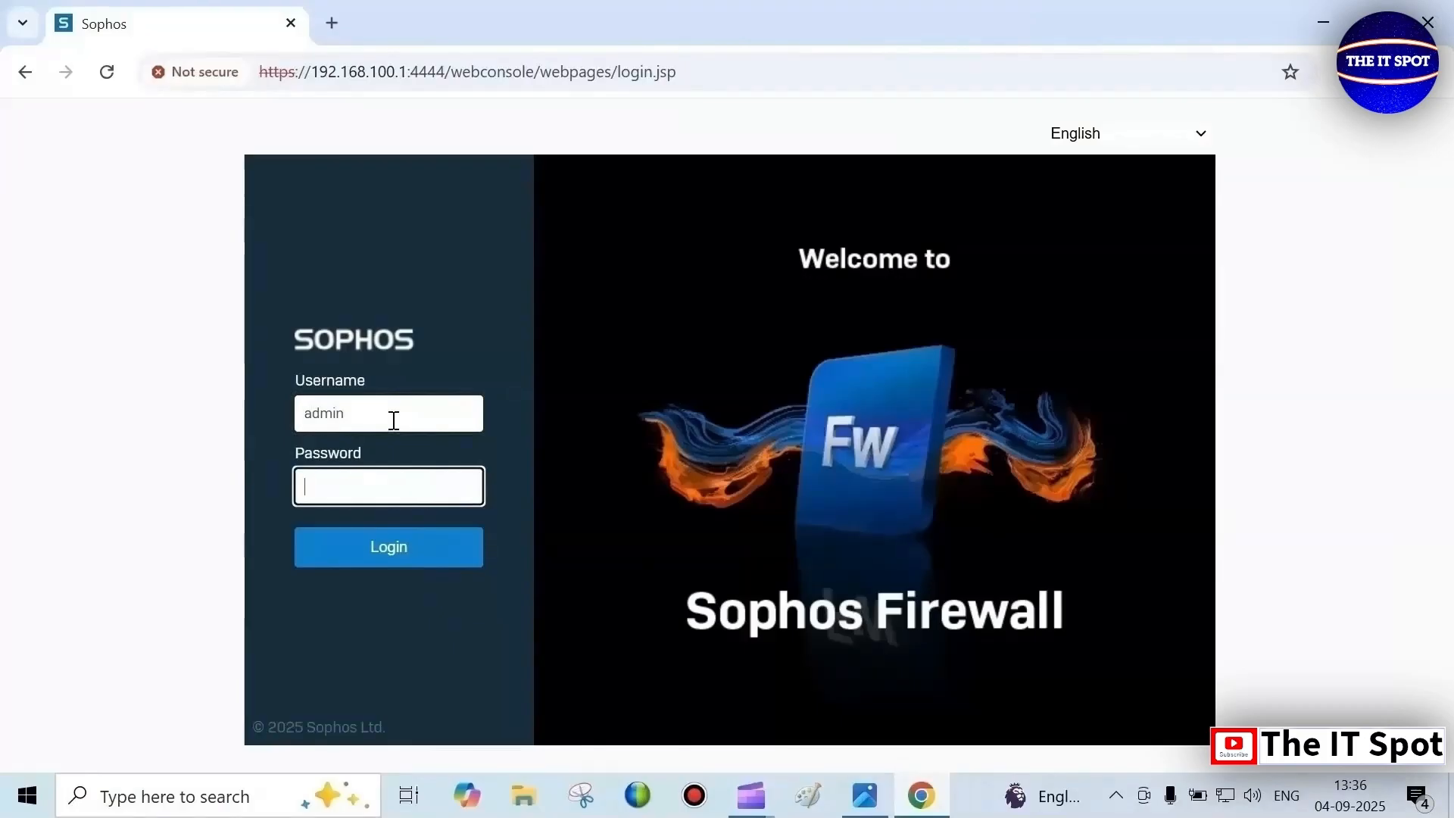
type("••••")
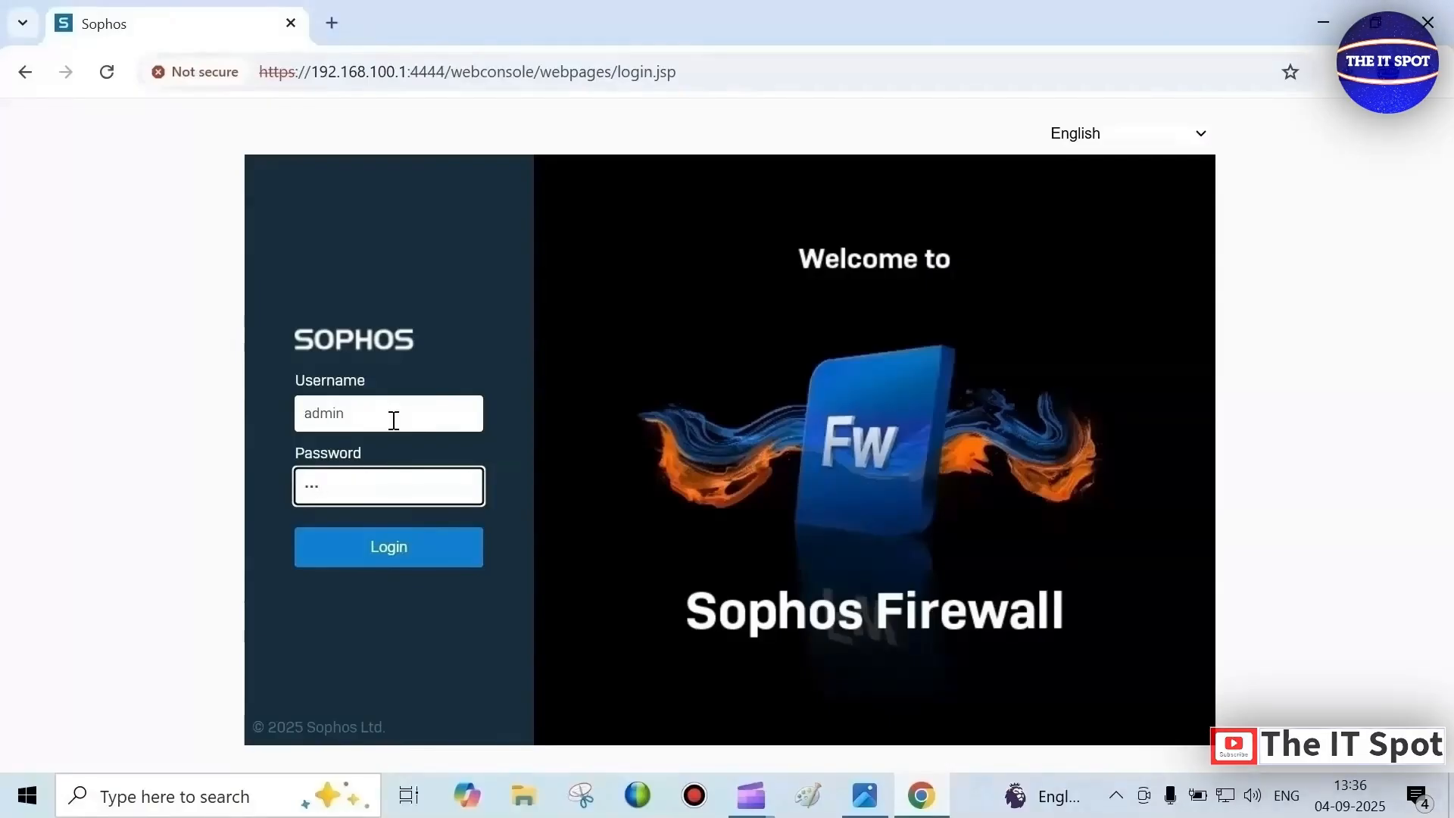
key("BackSpace")
key("BackSpace")
key("BackSpace")
key("BackSpace")
type("••••")
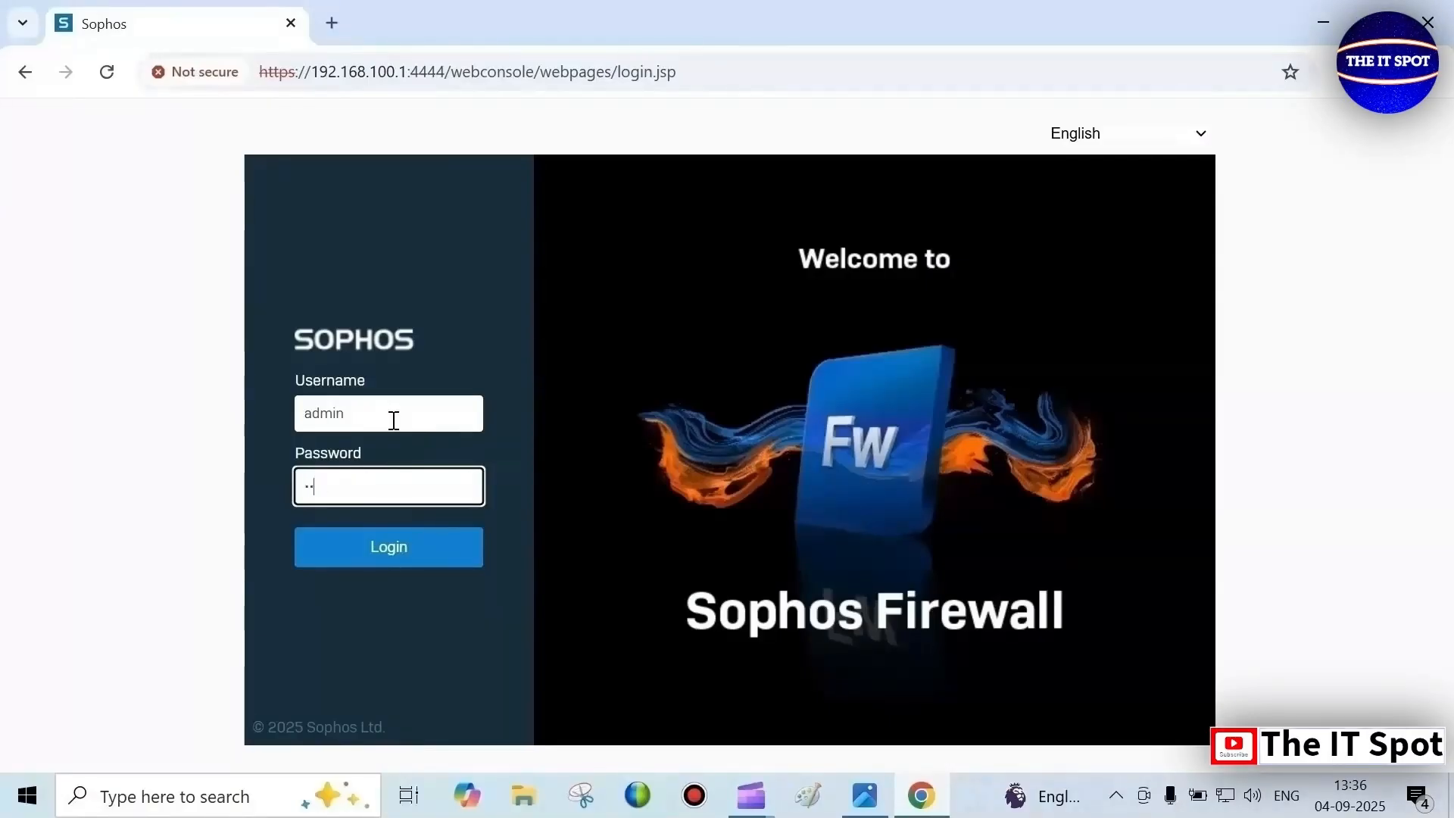
type("•••")
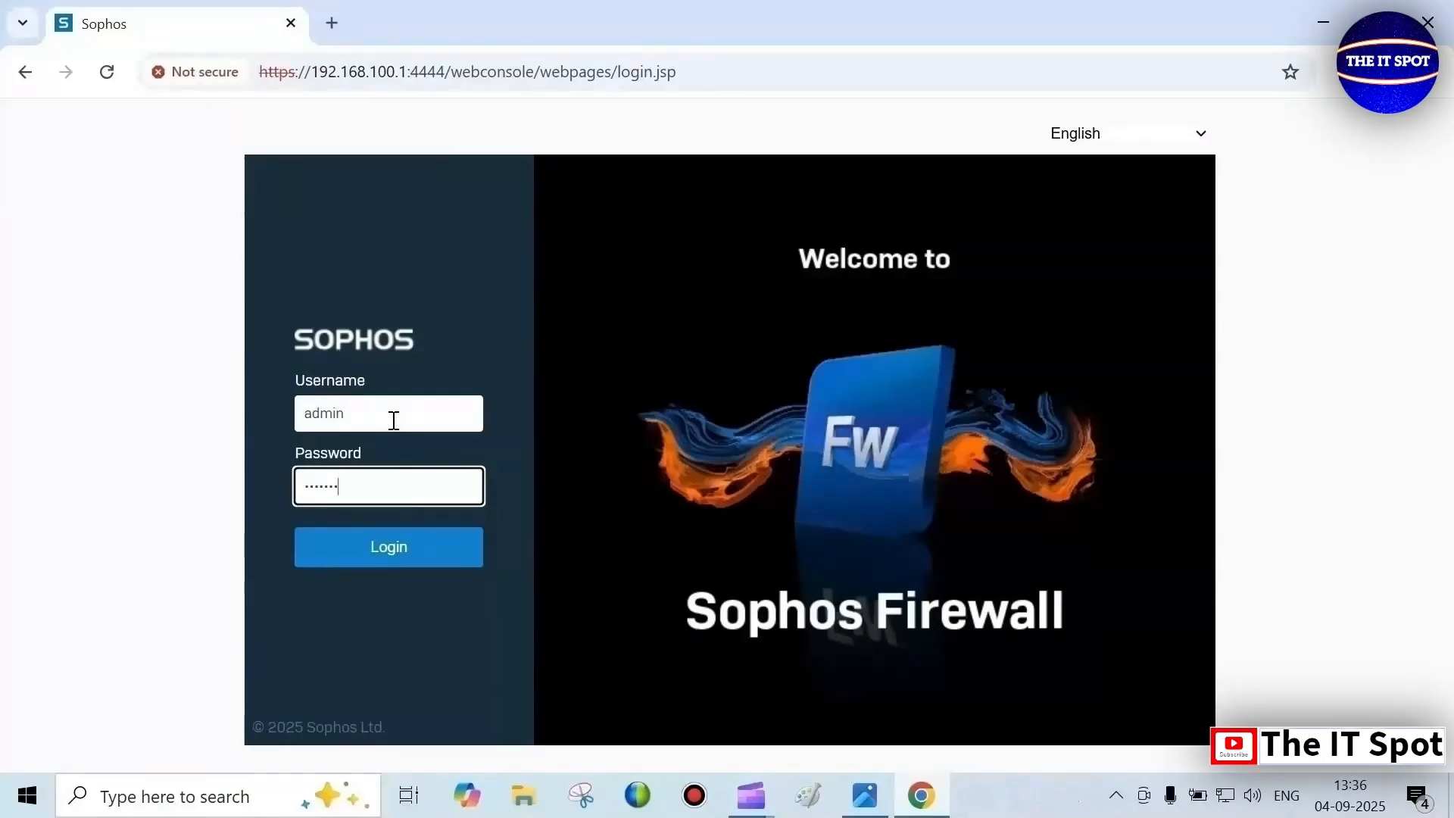
type("****")
left_click(400, 550)
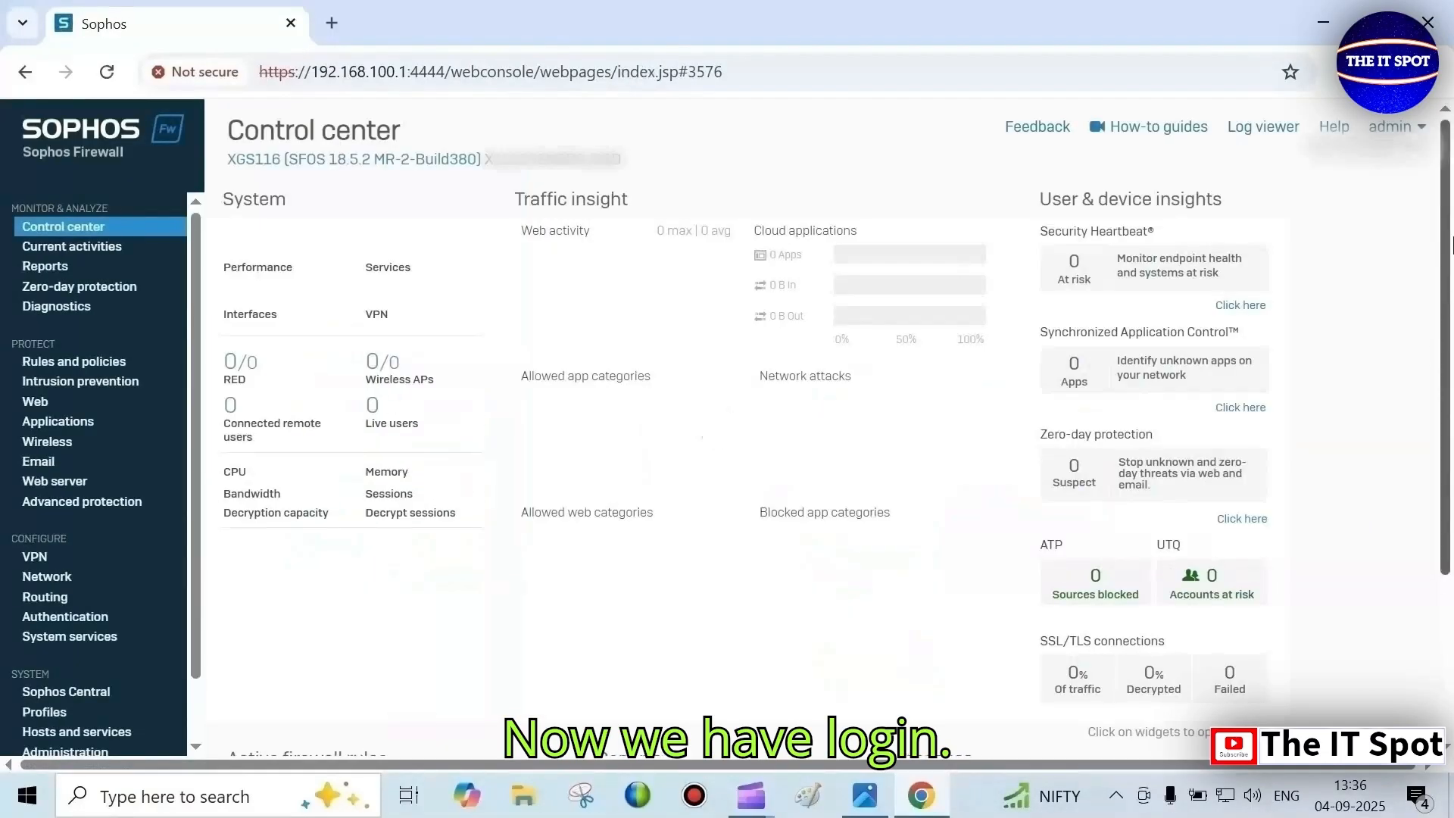
Dismiss the blank pop-up and acknowledge the end-of-life firmware warning on the Control center
left_click_drag(1450, 245, 1450, 366)
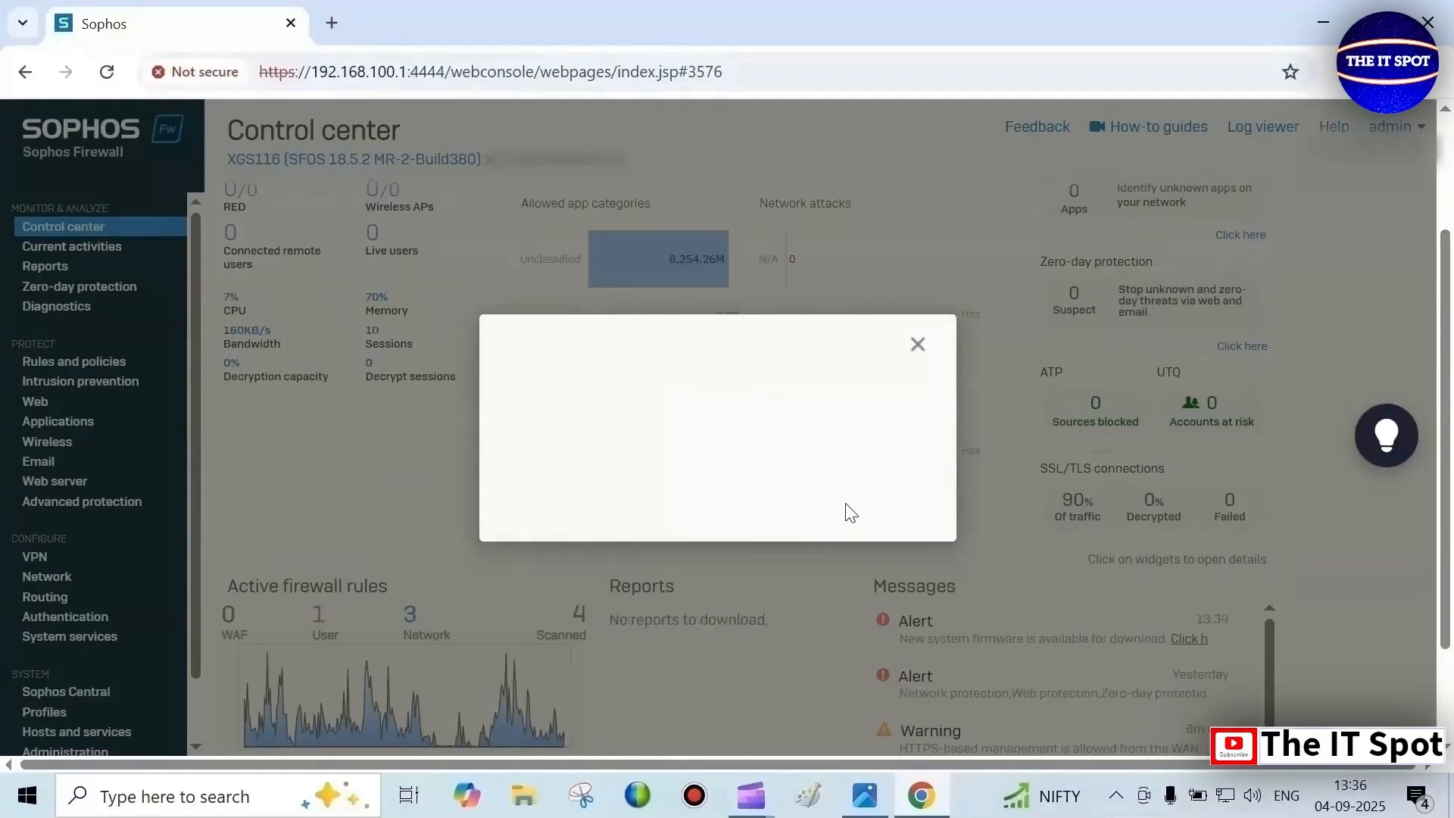
left_click(918, 345)
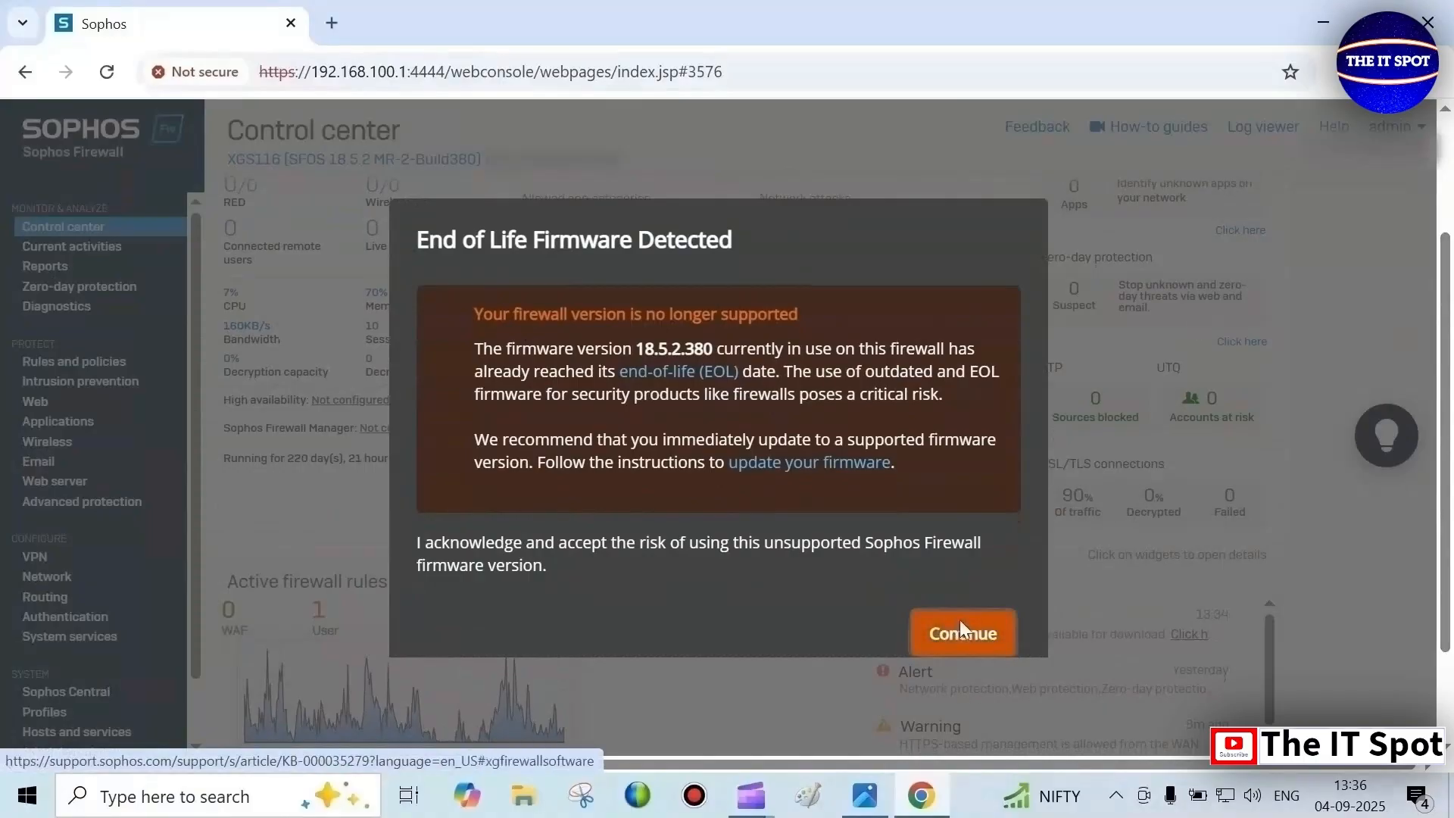
left_click(961, 622)
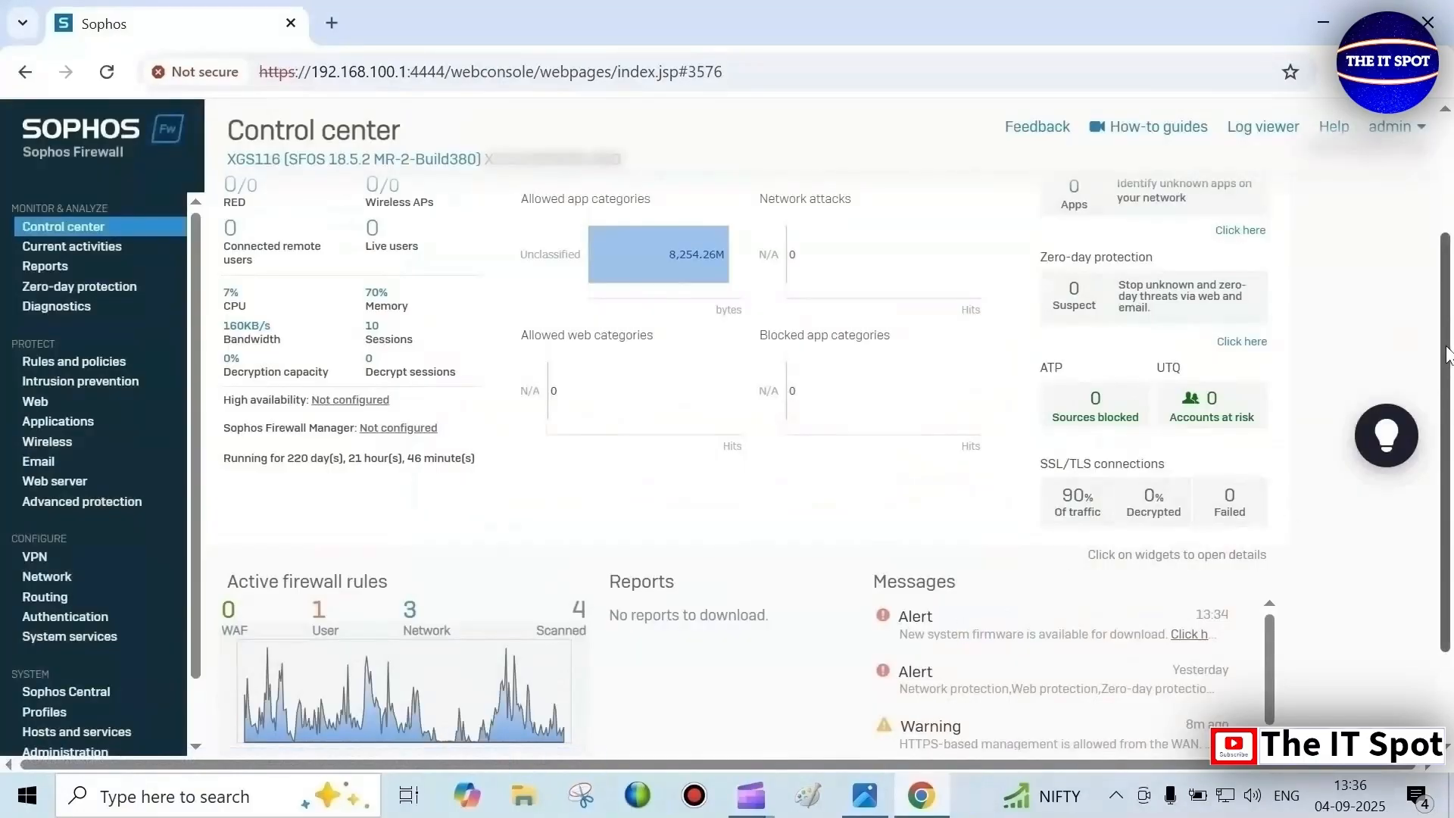
Start adding an IP host under Hosts and services and name it SFTP IP
mouse_move(1447, 357)
left_mouse_down()
mouse_move(1449, 409)
mouse_move(1451, 350)
left_mouse_up()
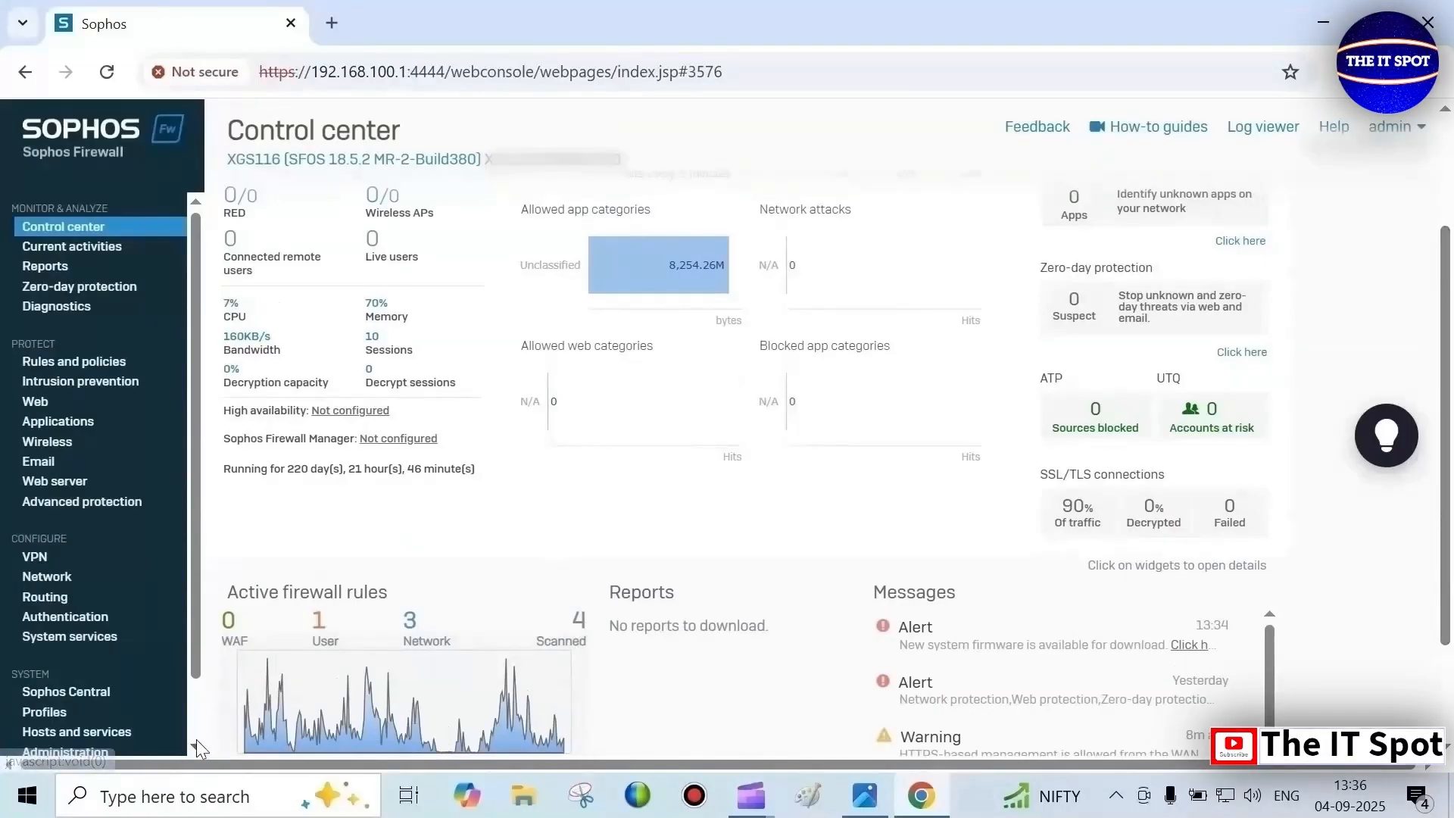
scroll(197, 739, "down", 1)
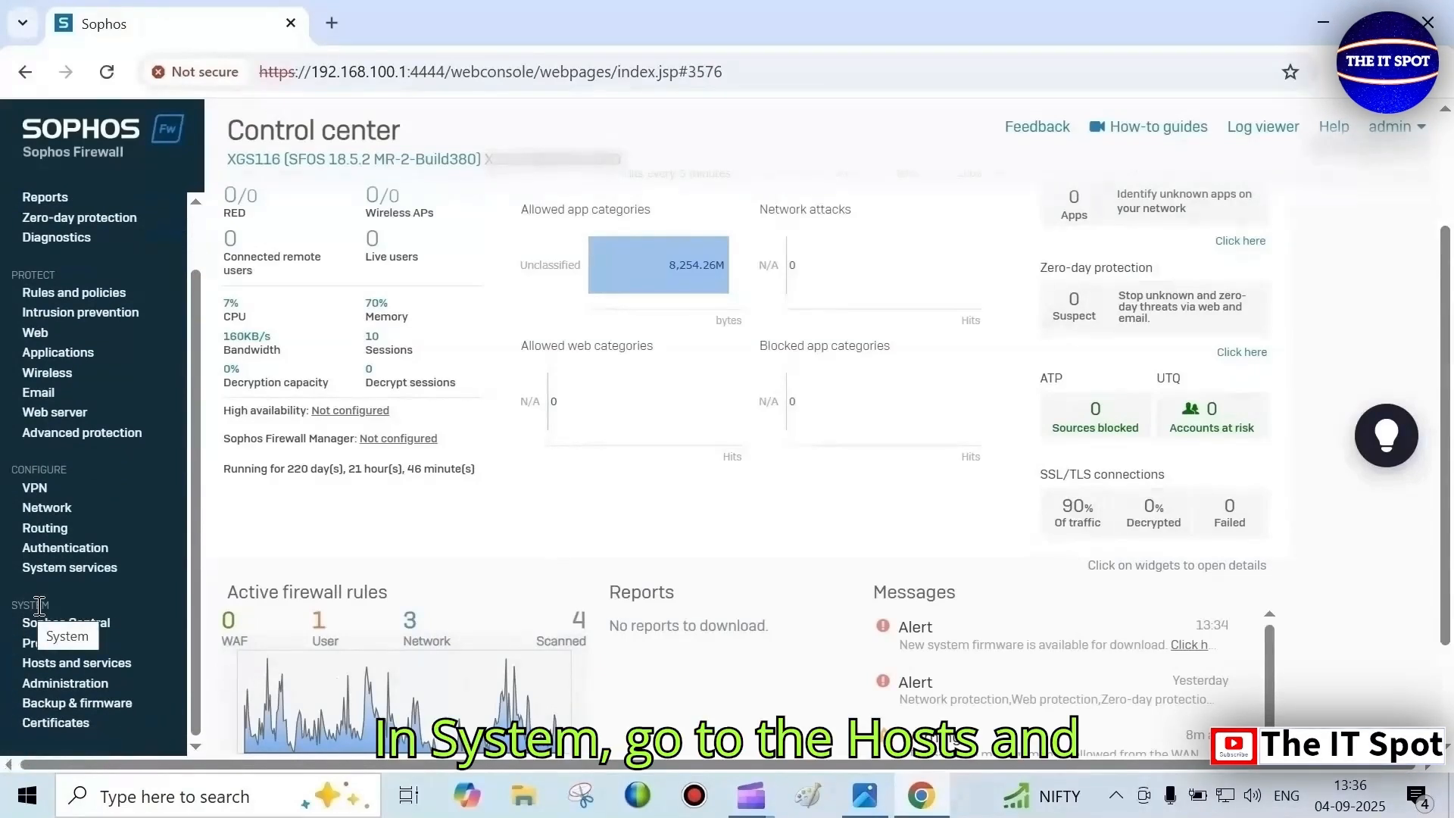
left_click(94, 664)
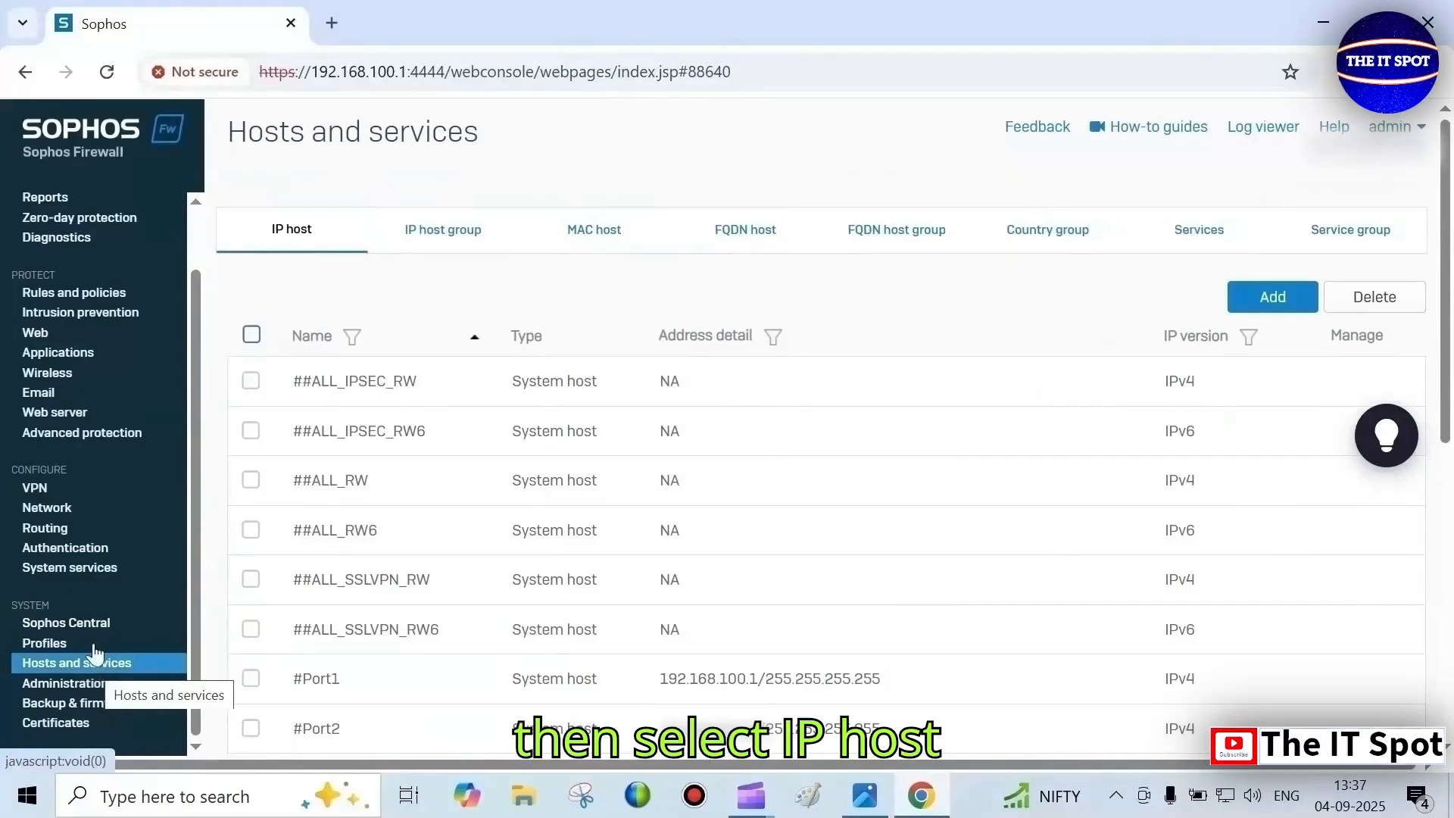
left_click(307, 235)
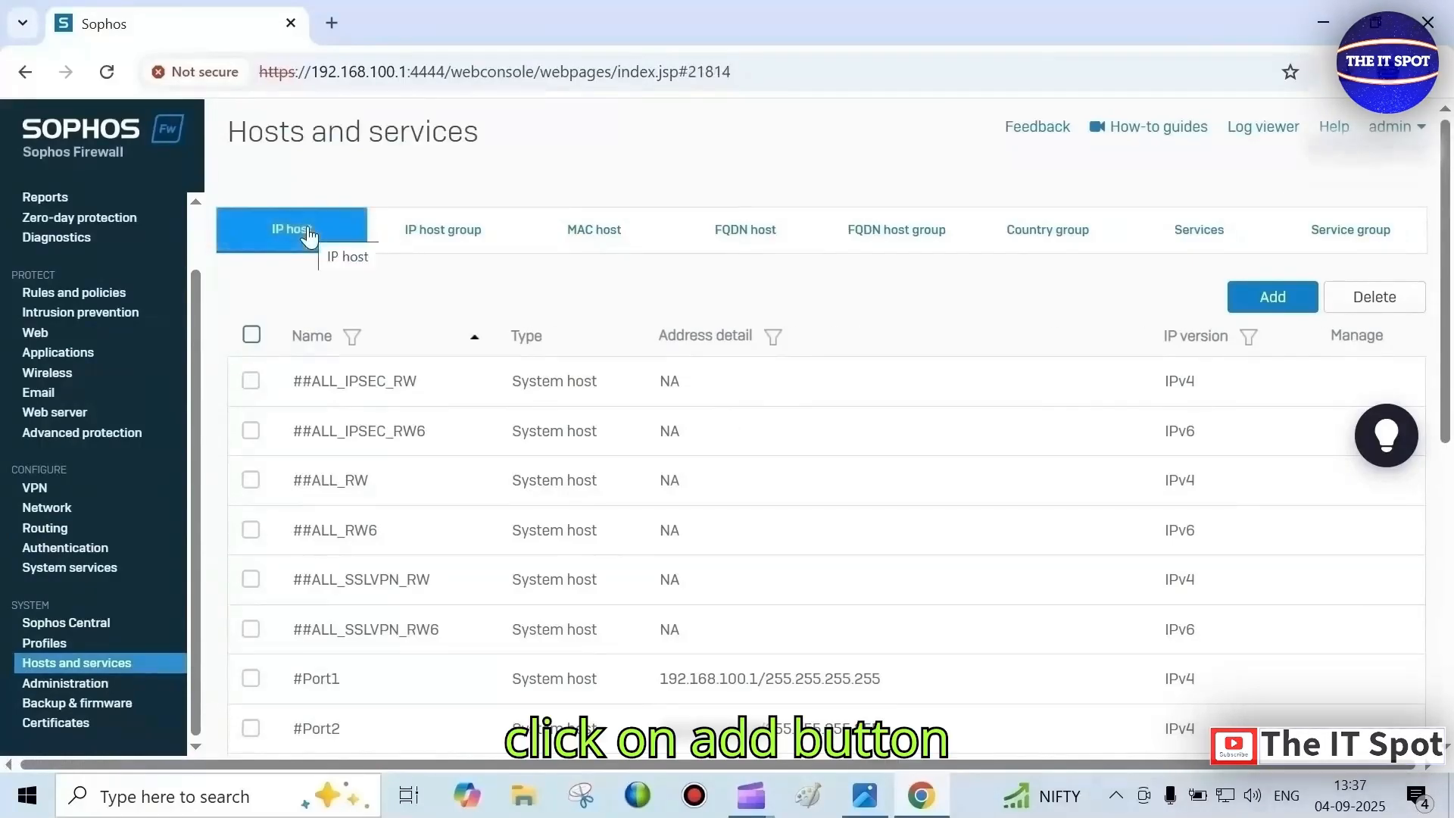
left_click(1291, 309)
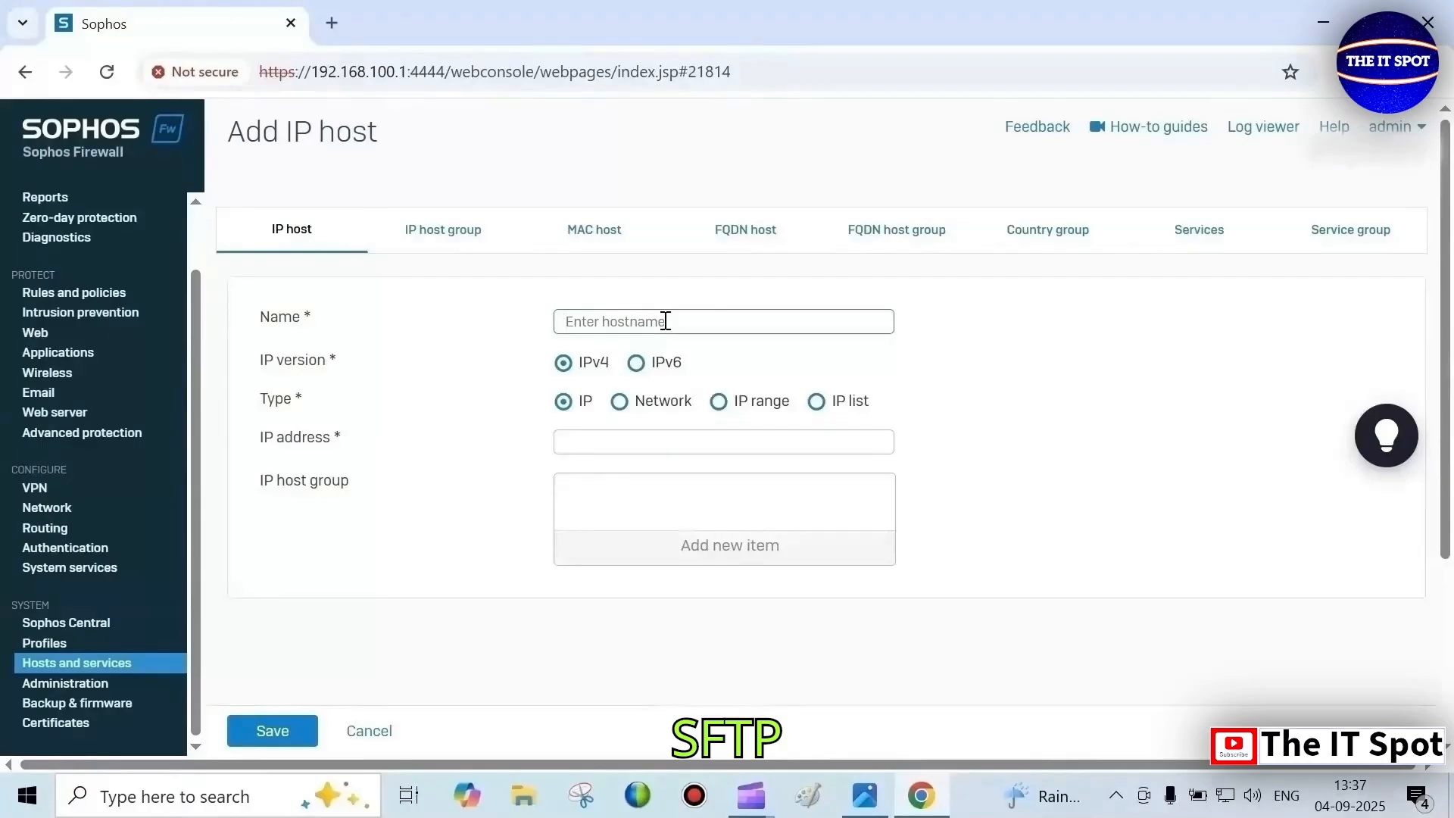
type("S")
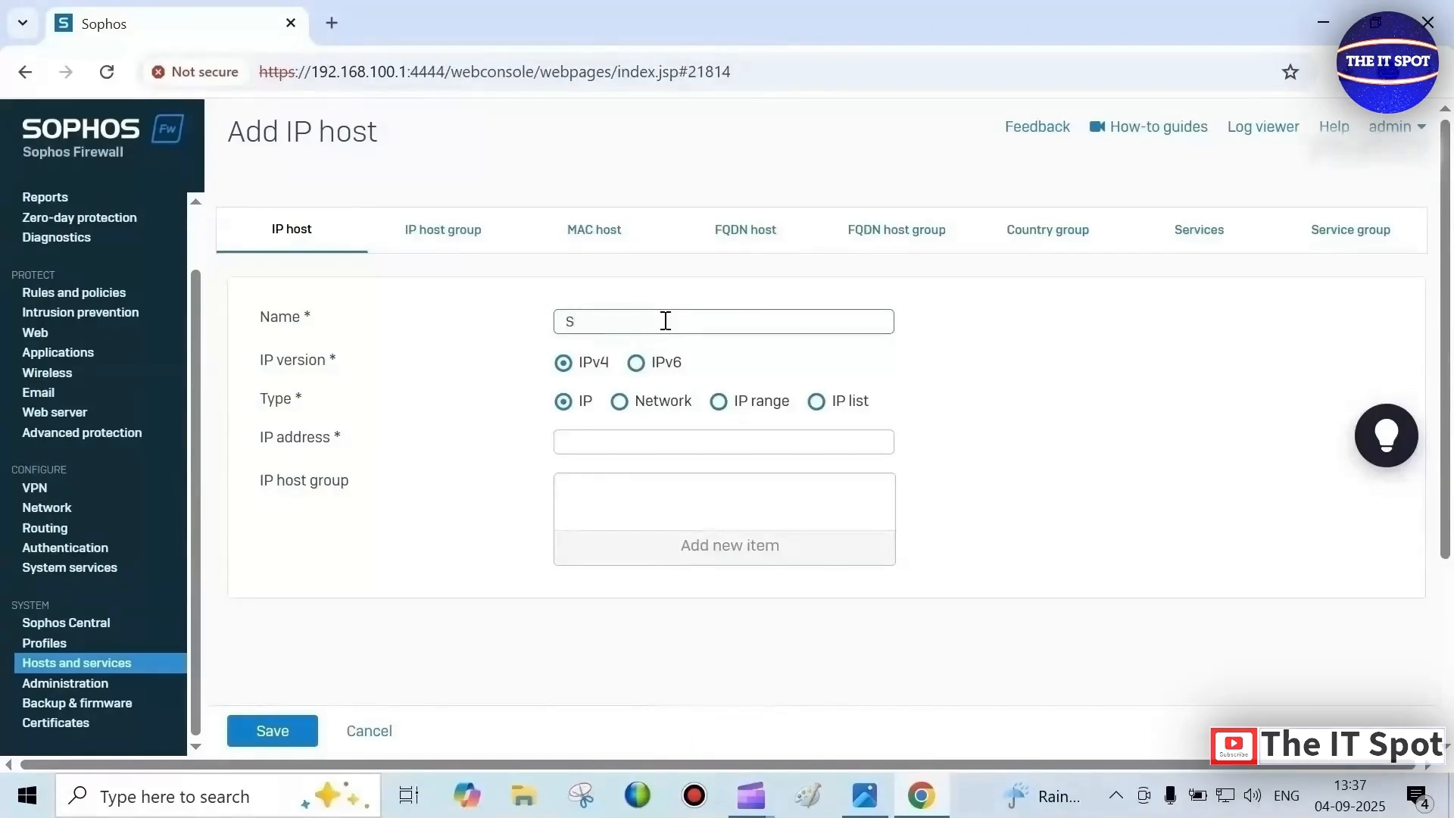
type("FTP")
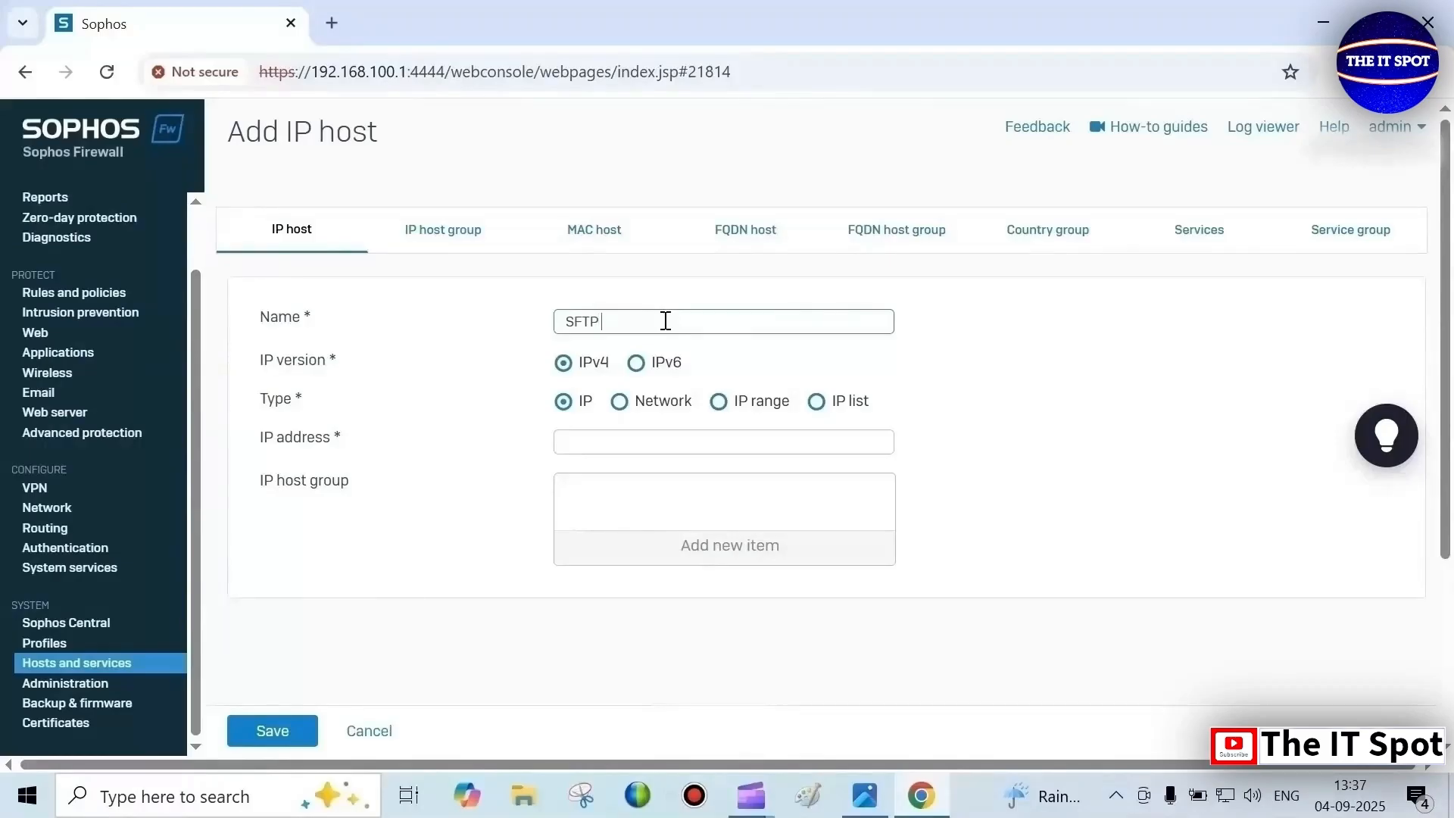
type("IP")
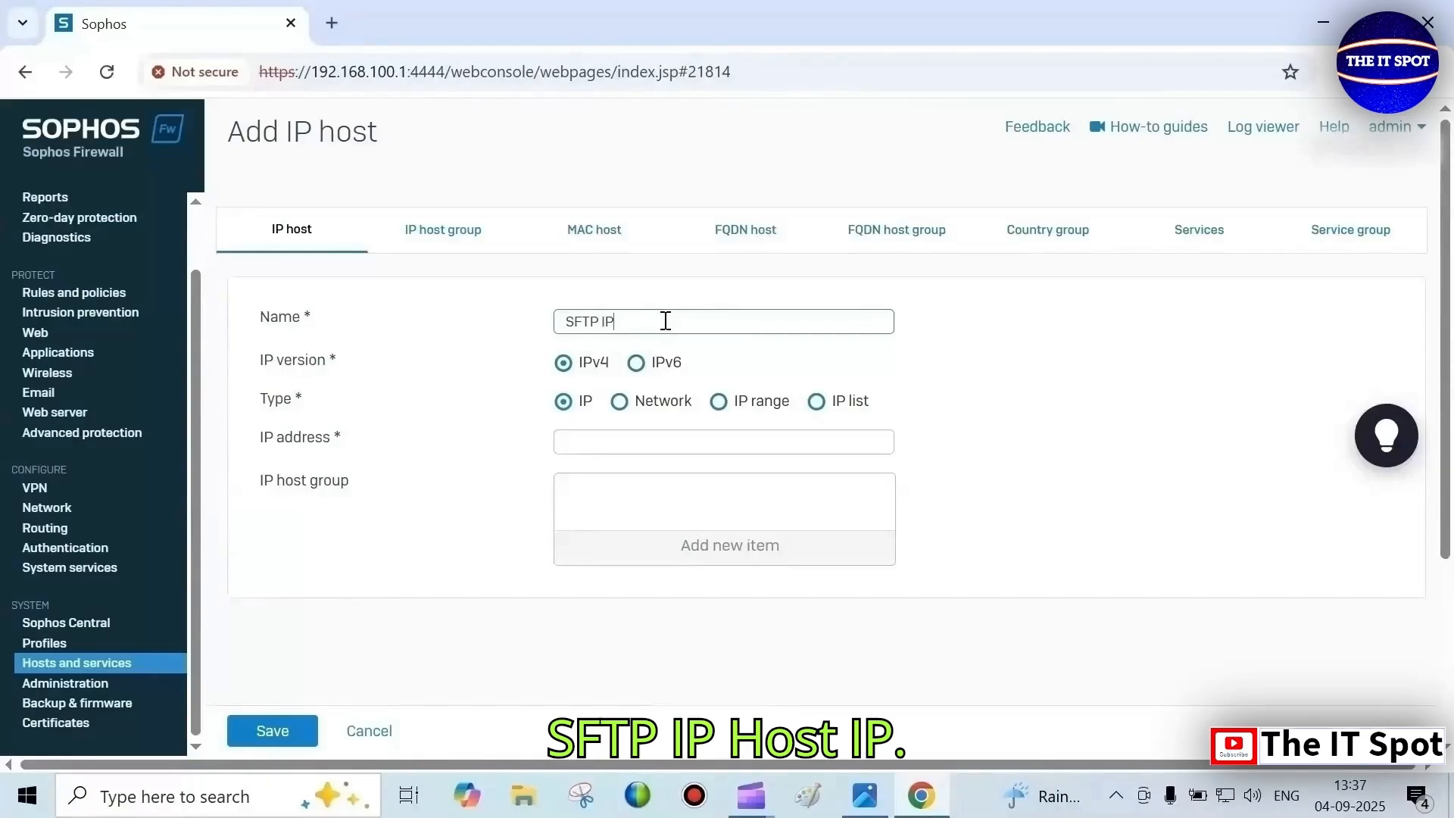
Set the new host's IP address to 192.168.100.3 and save the host
left_click(657, 446)
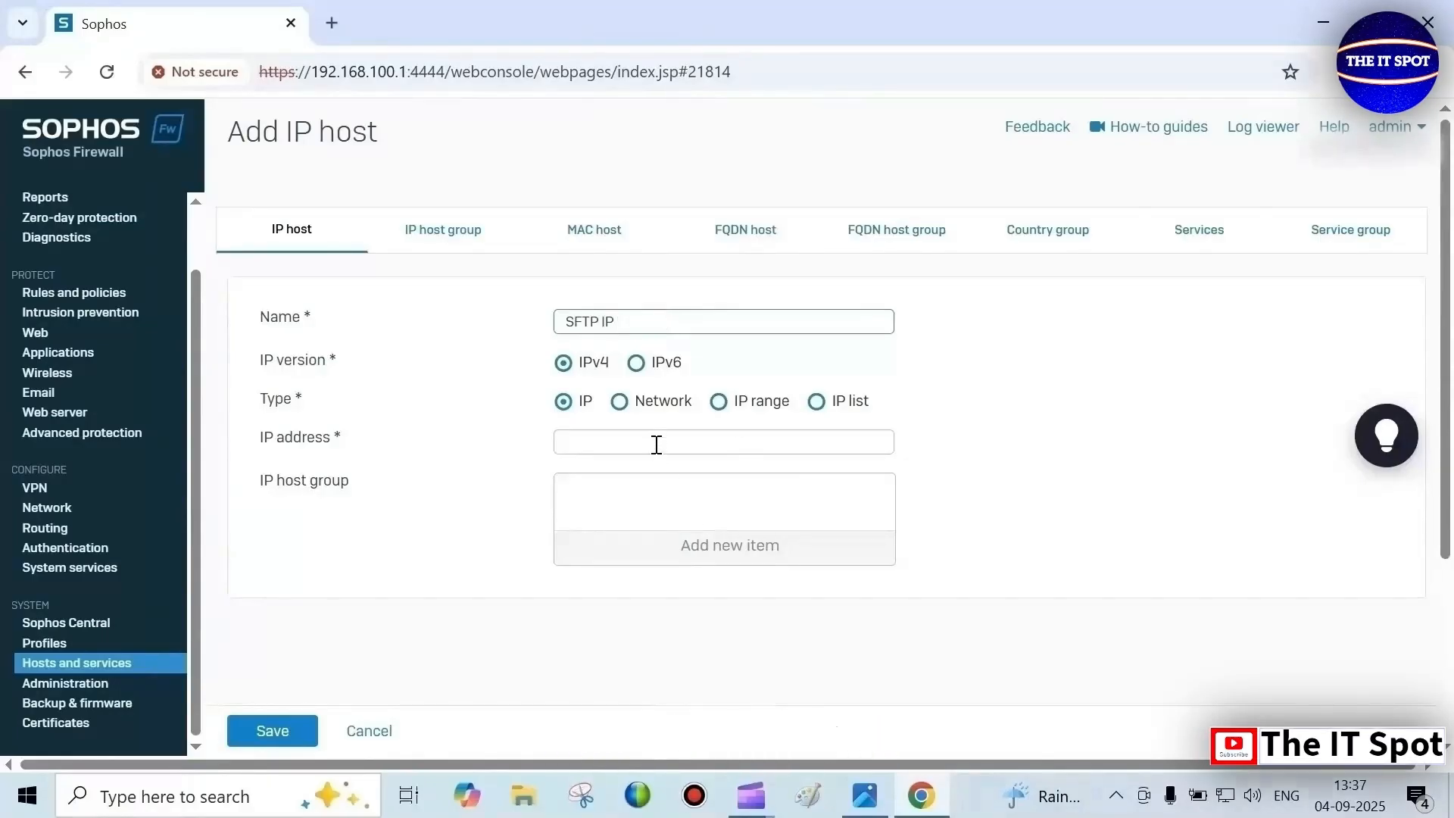
type("19")
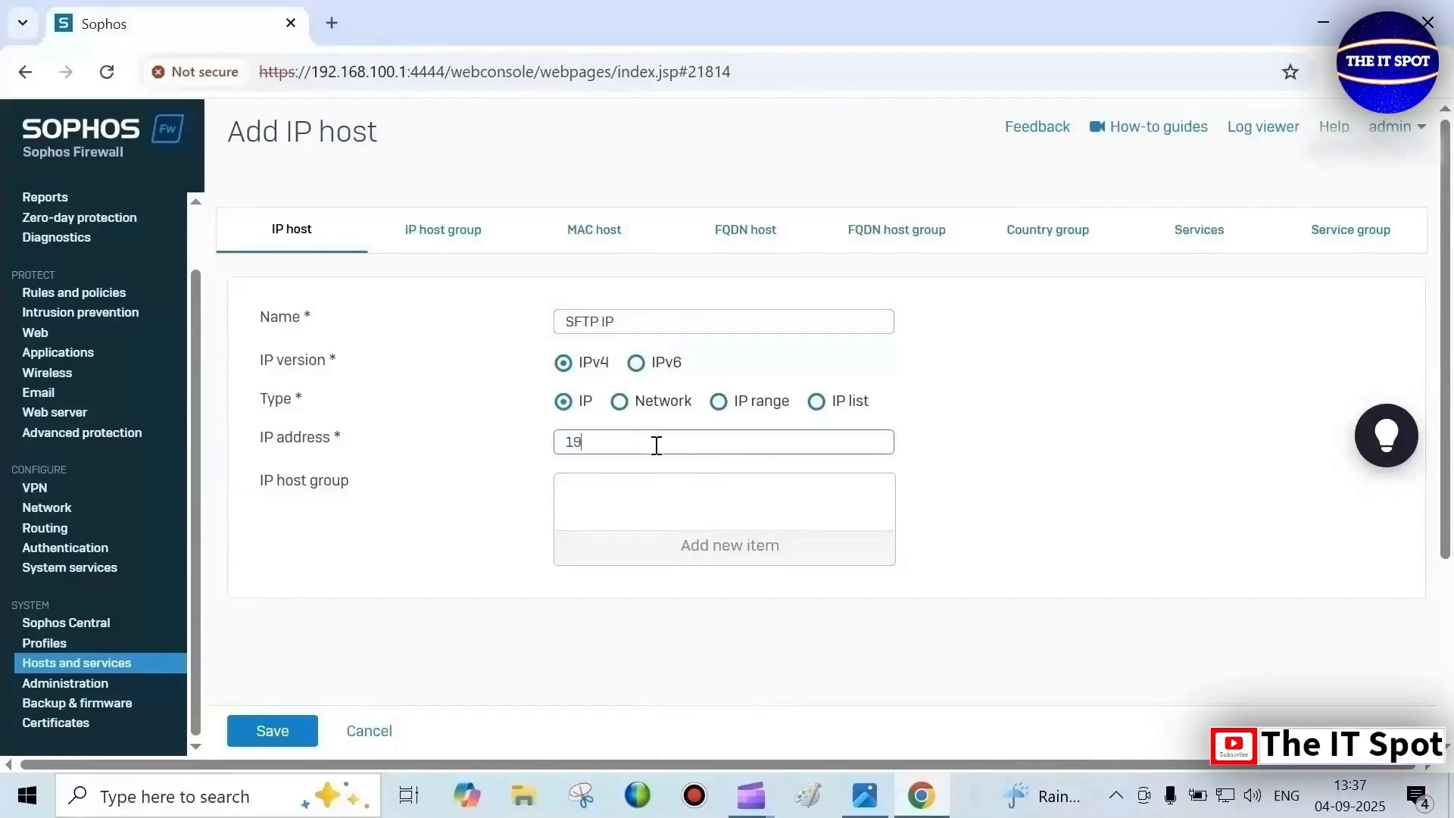
type("2.16")
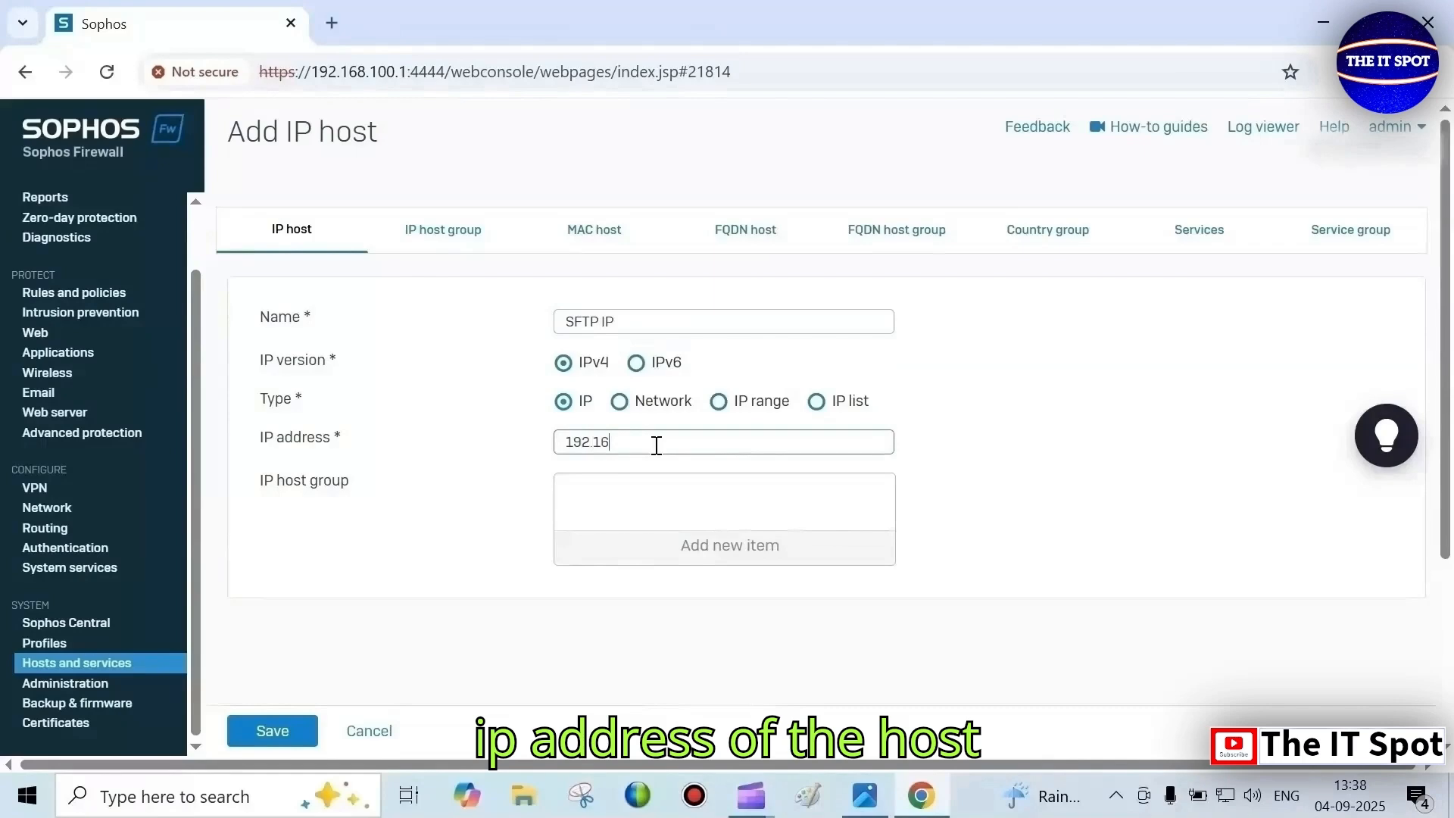
type("8")
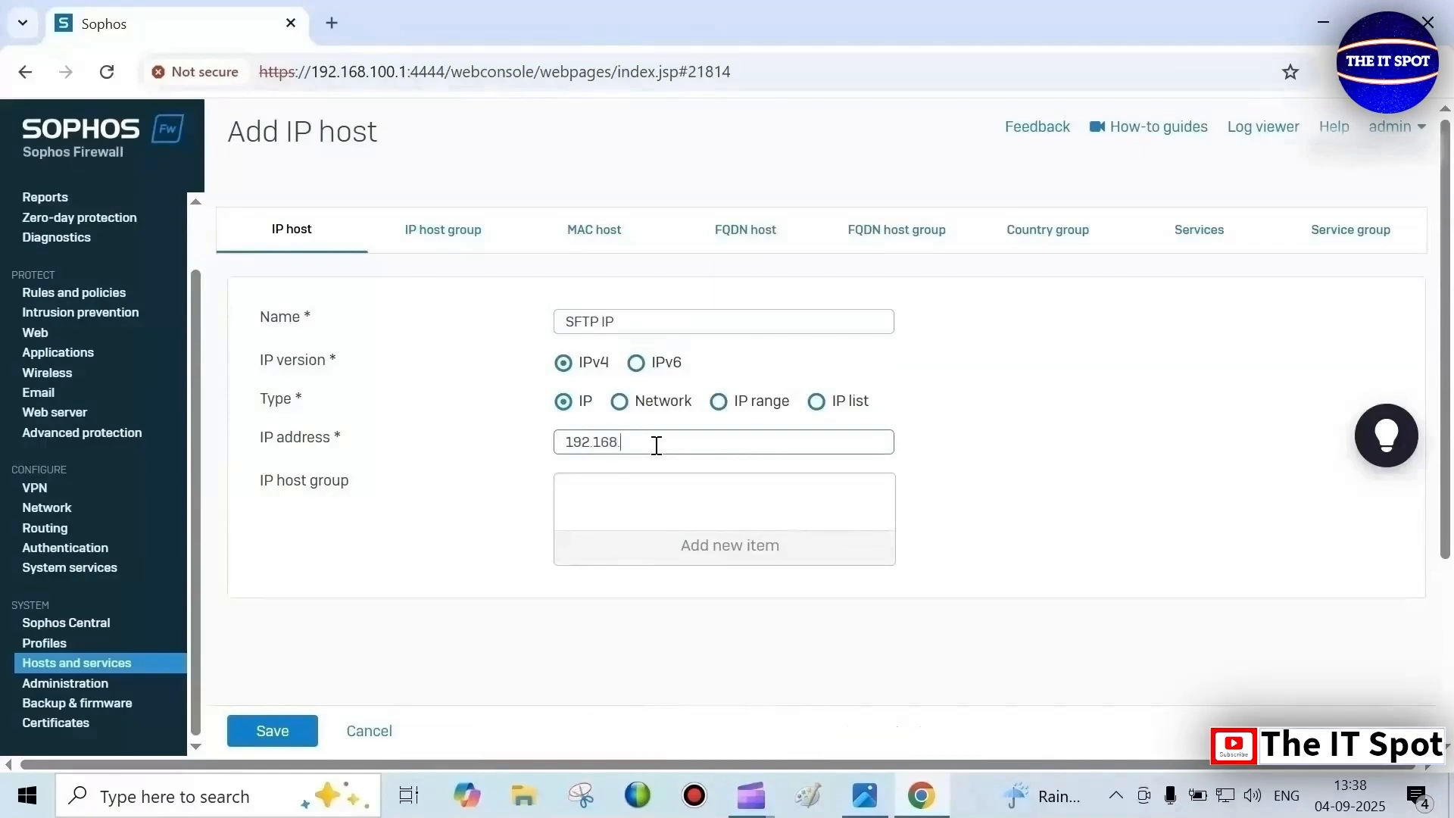
type(".100.3")
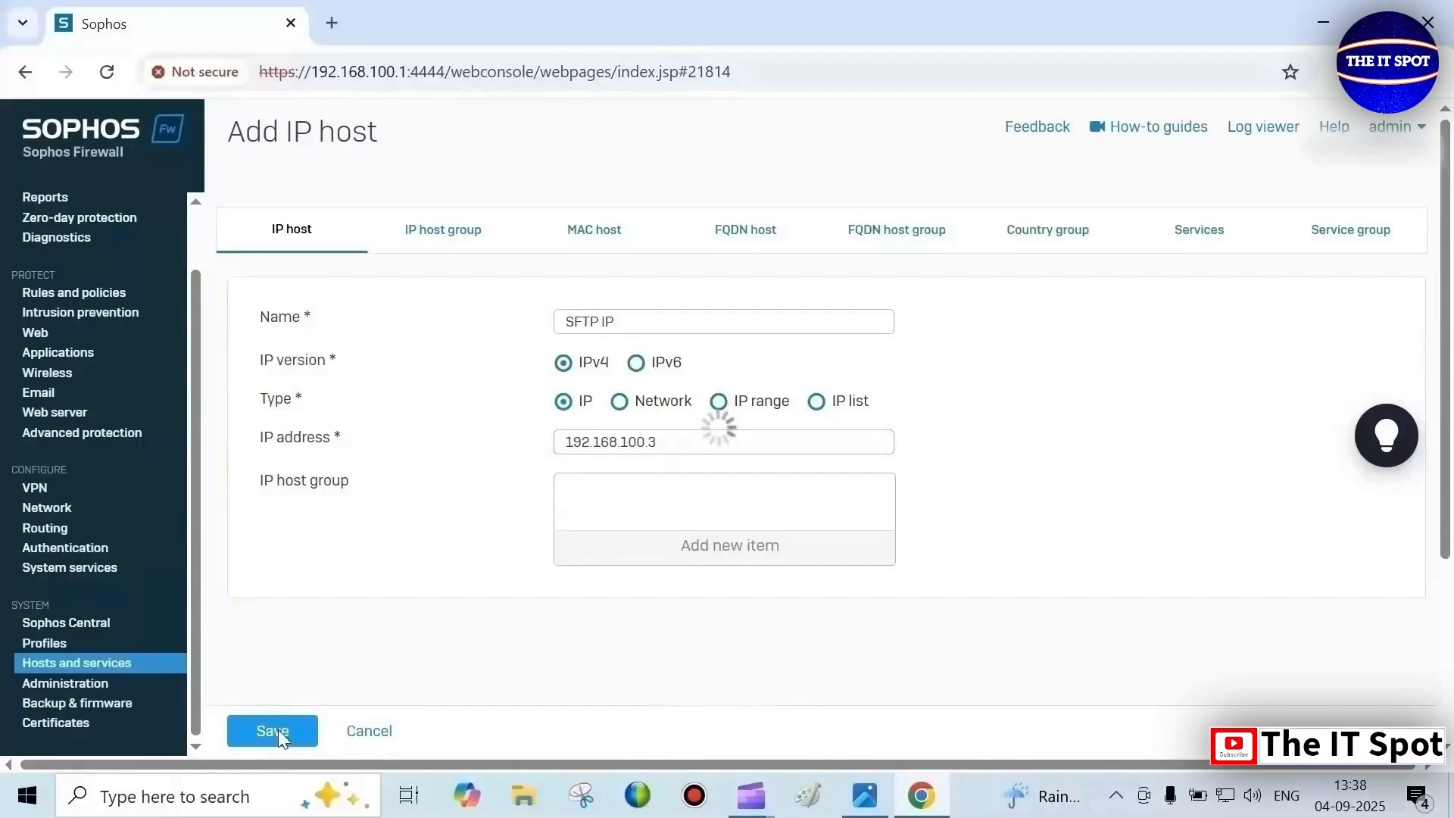
left_click(278, 731)
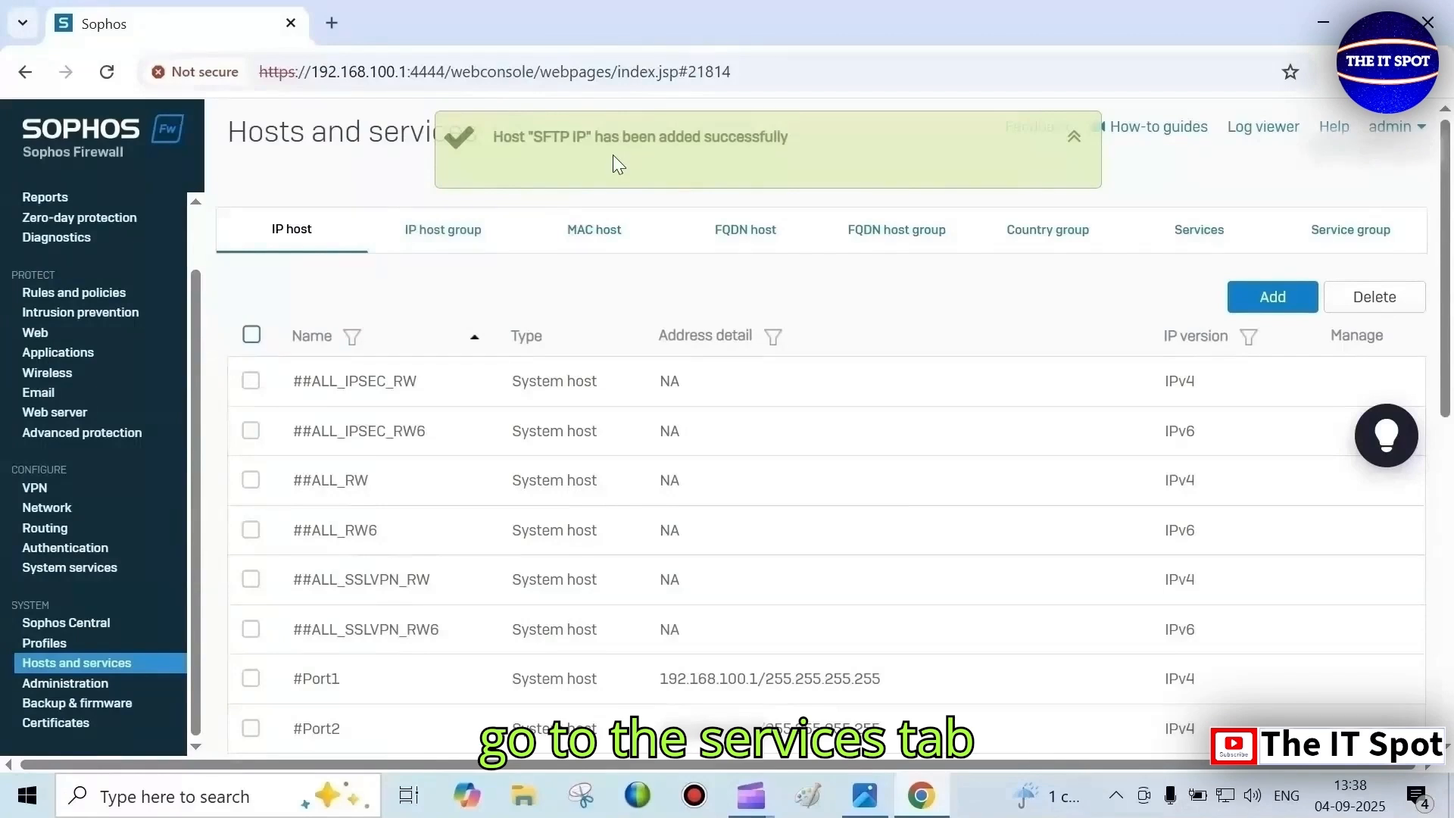
Add and save a TCP service named SFTP Ports with destination port 22
left_click(1197, 235)
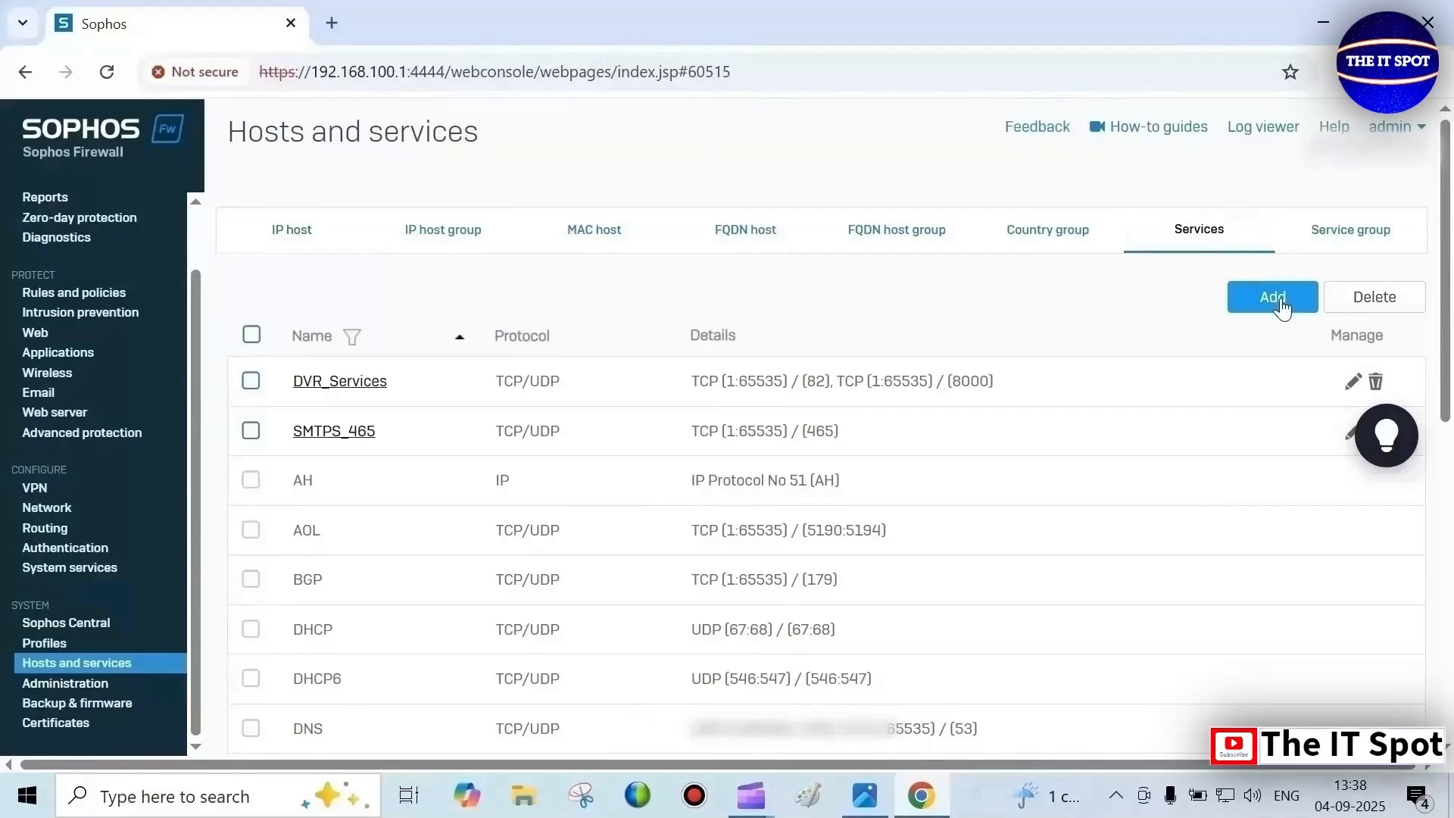
left_click(1280, 306)
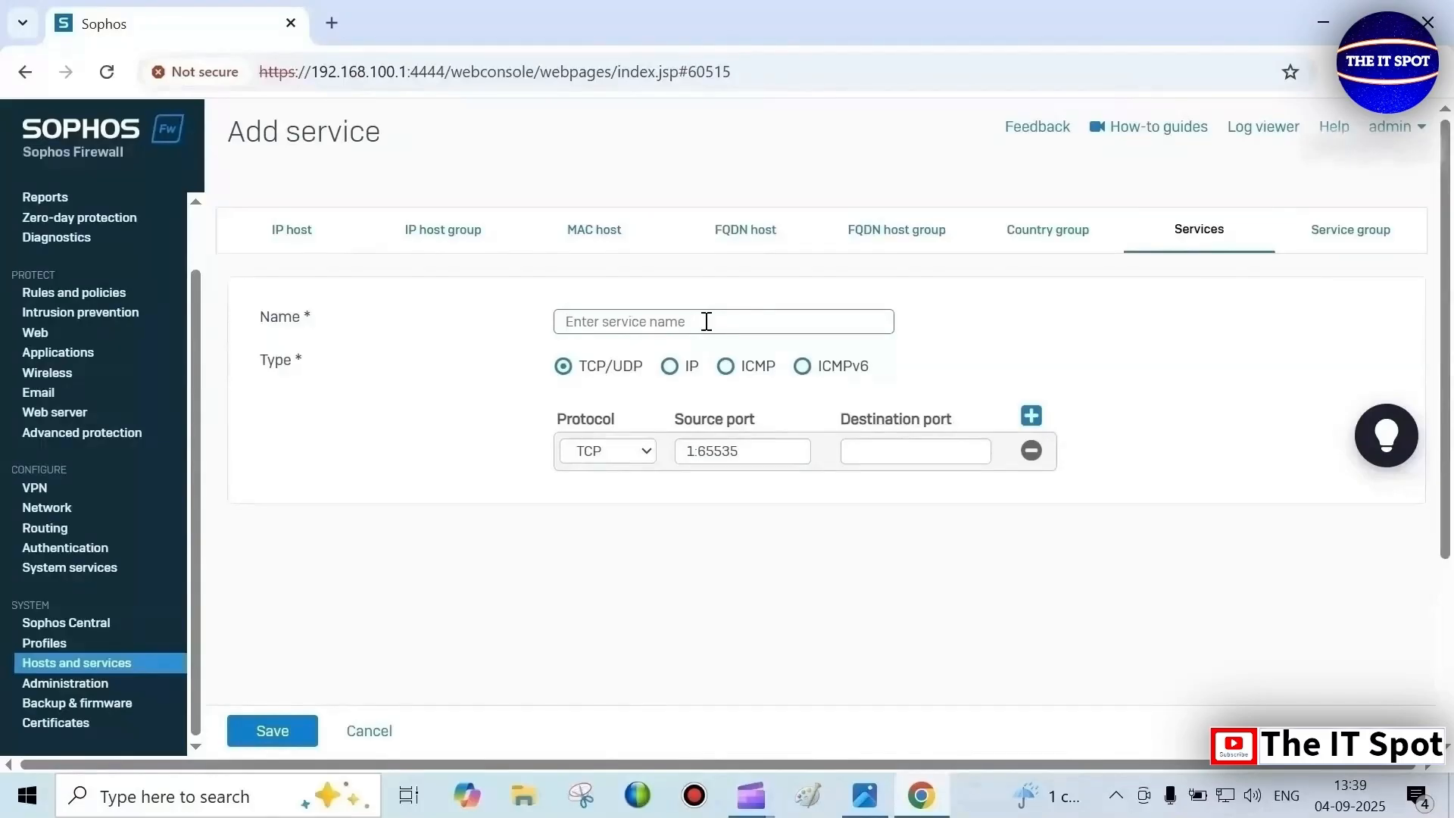
type("SFTP Ports")
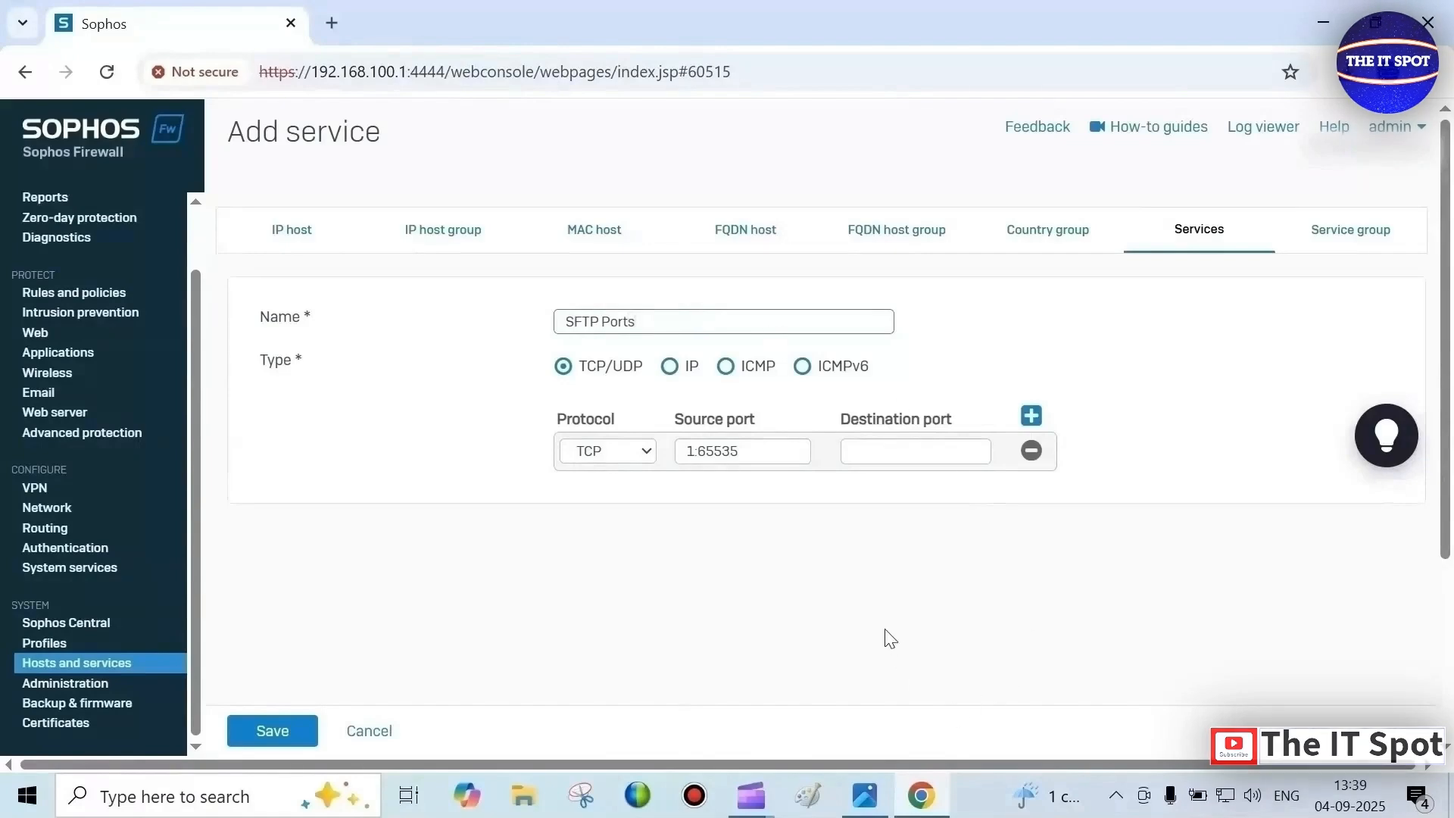
left_click(921, 450)
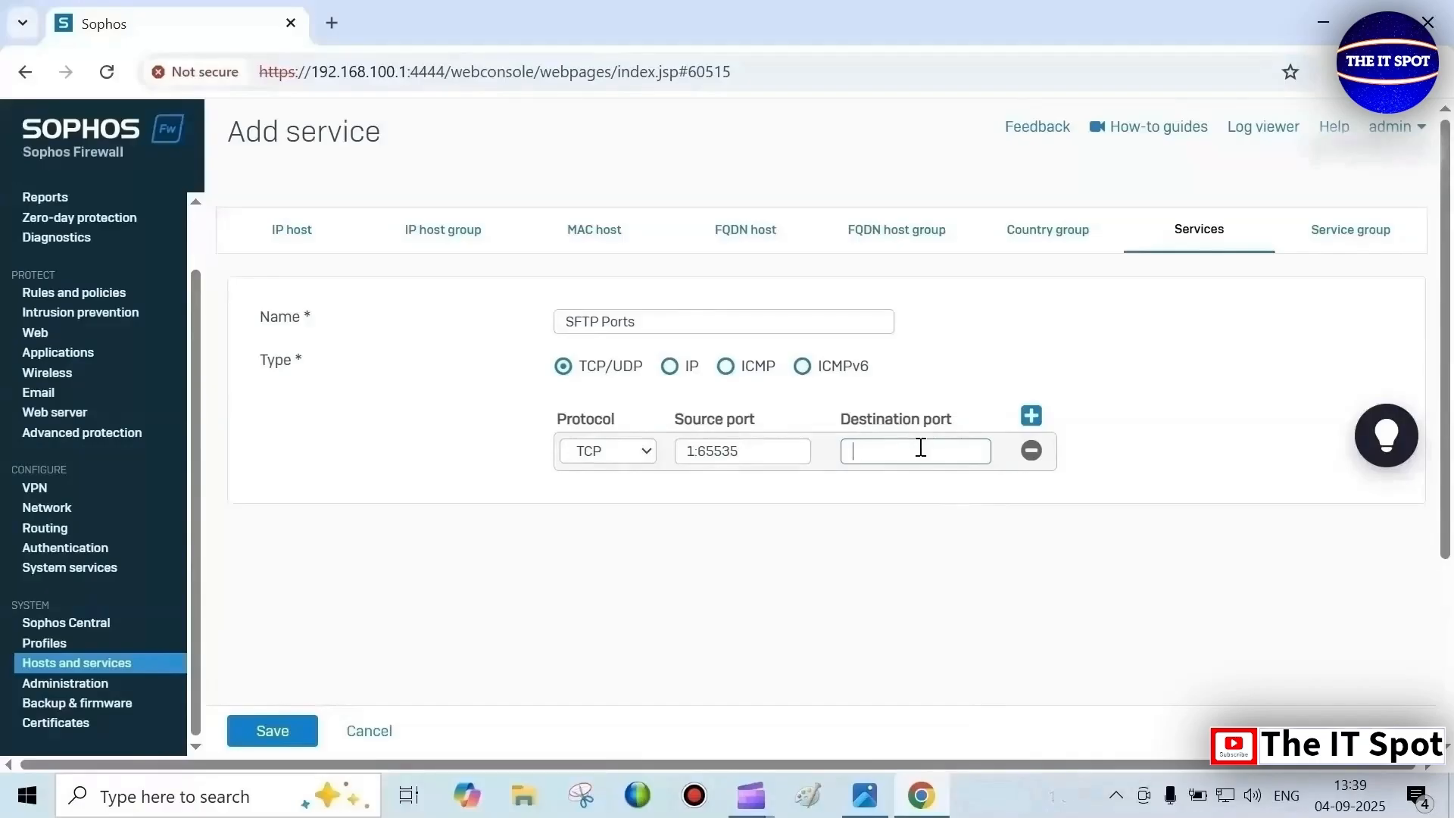
type("22")
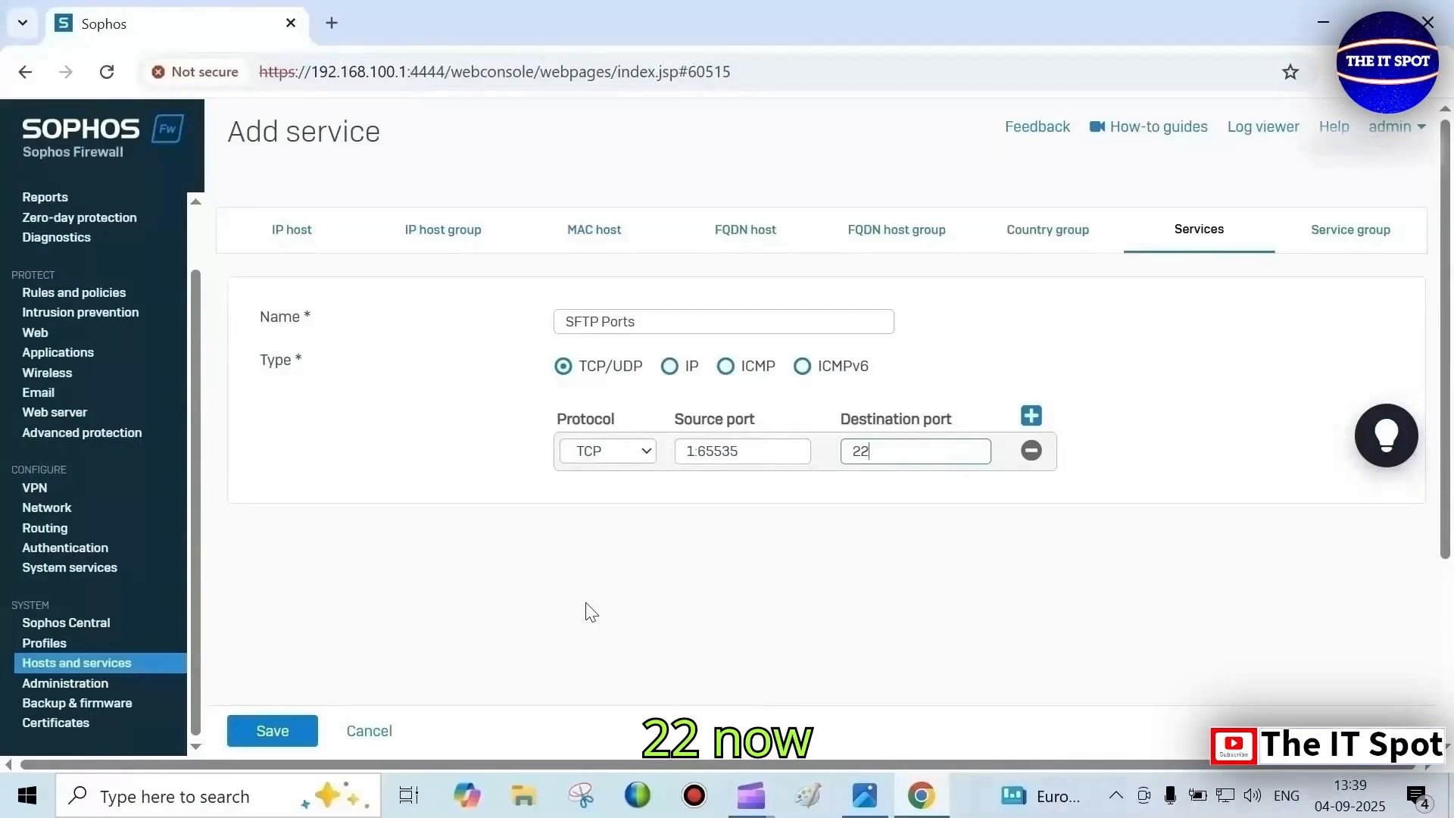
left_click(264, 731)
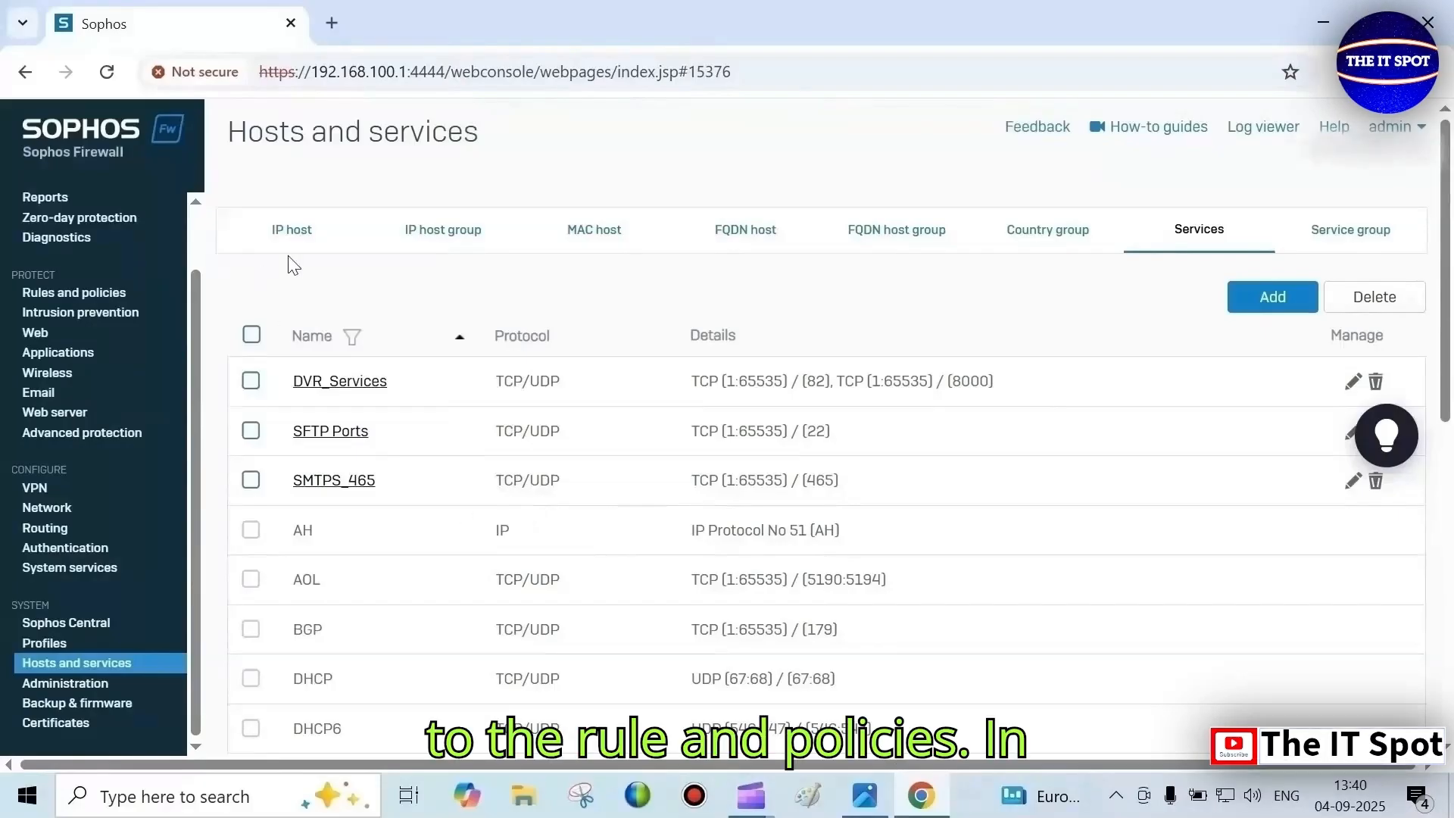
Start the Server access assistant (DNAT) for a new firewall rule and choose the SFTP IP host as the internal server
left_click(67, 294)
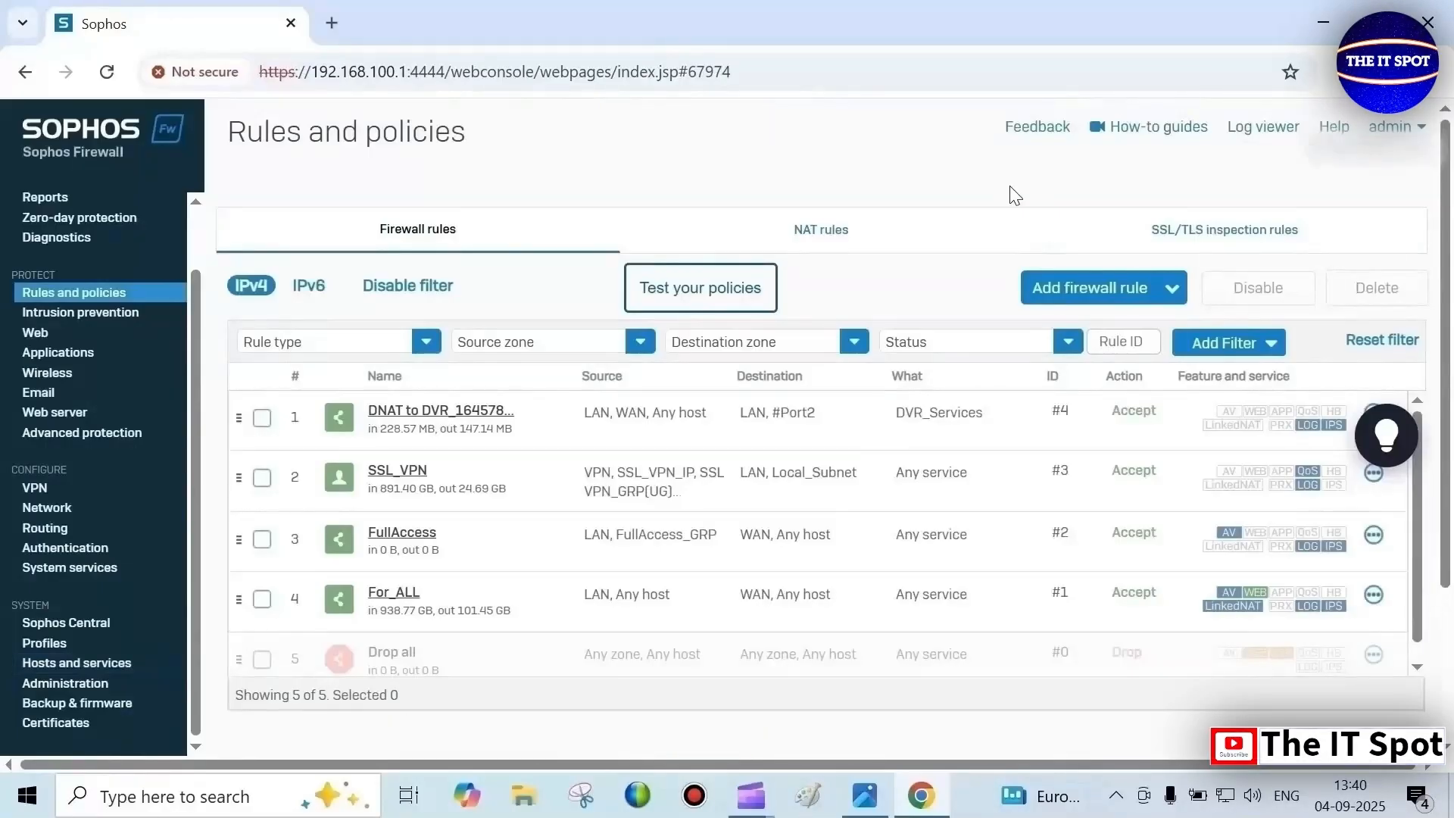
left_click(1176, 295)
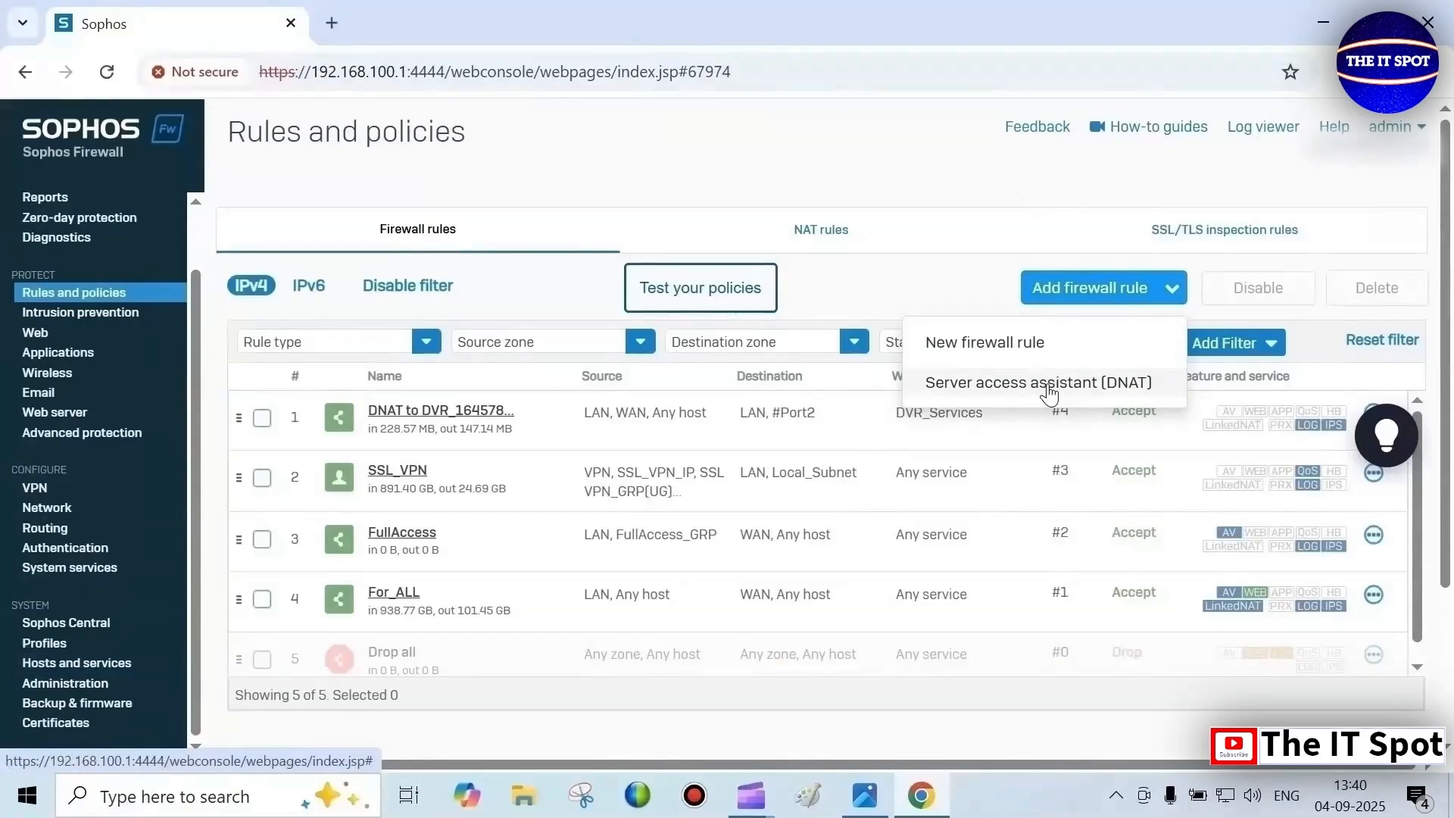
left_click(1047, 383)
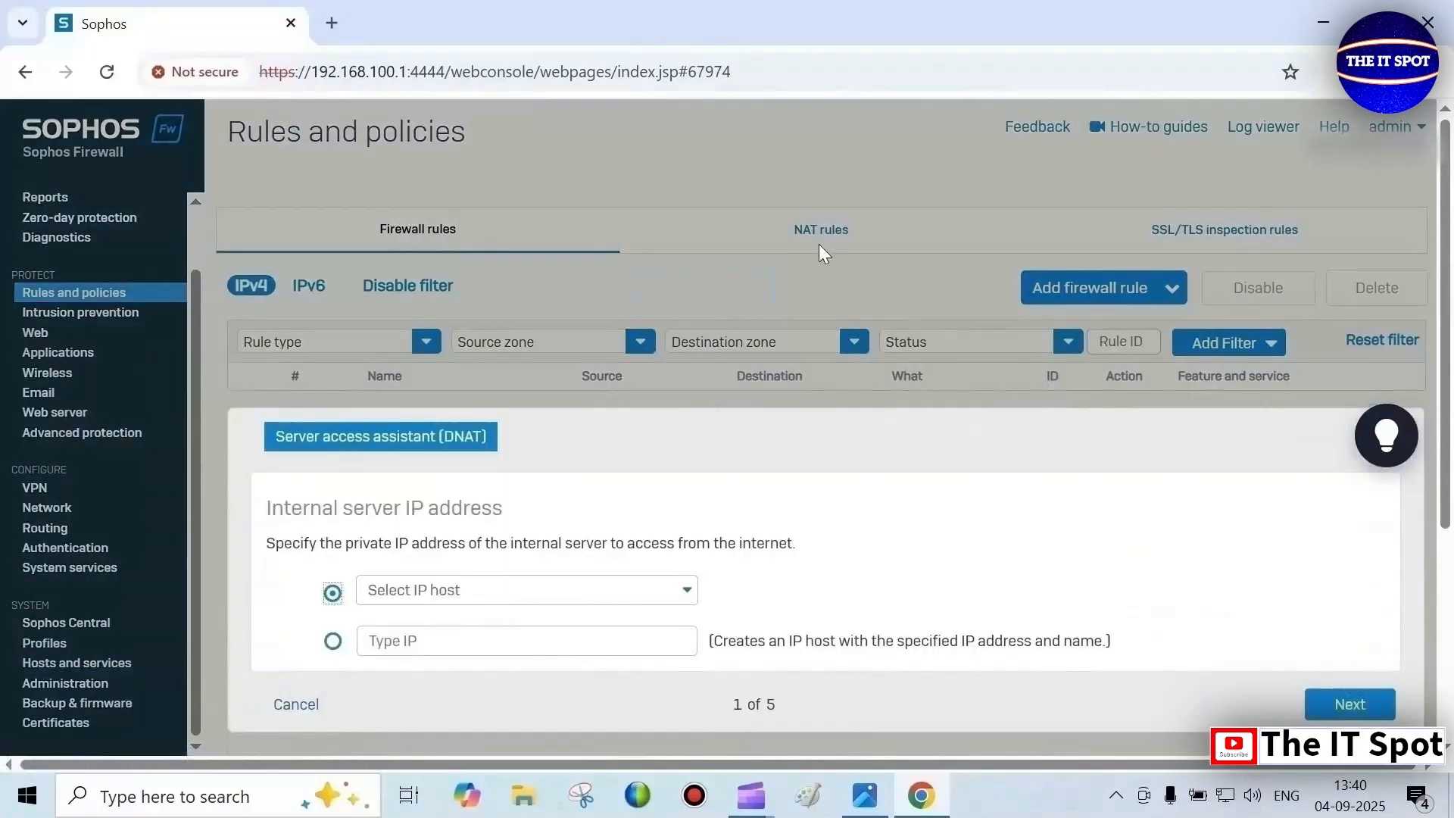
left_click_drag(1445, 369, 1443, 495)
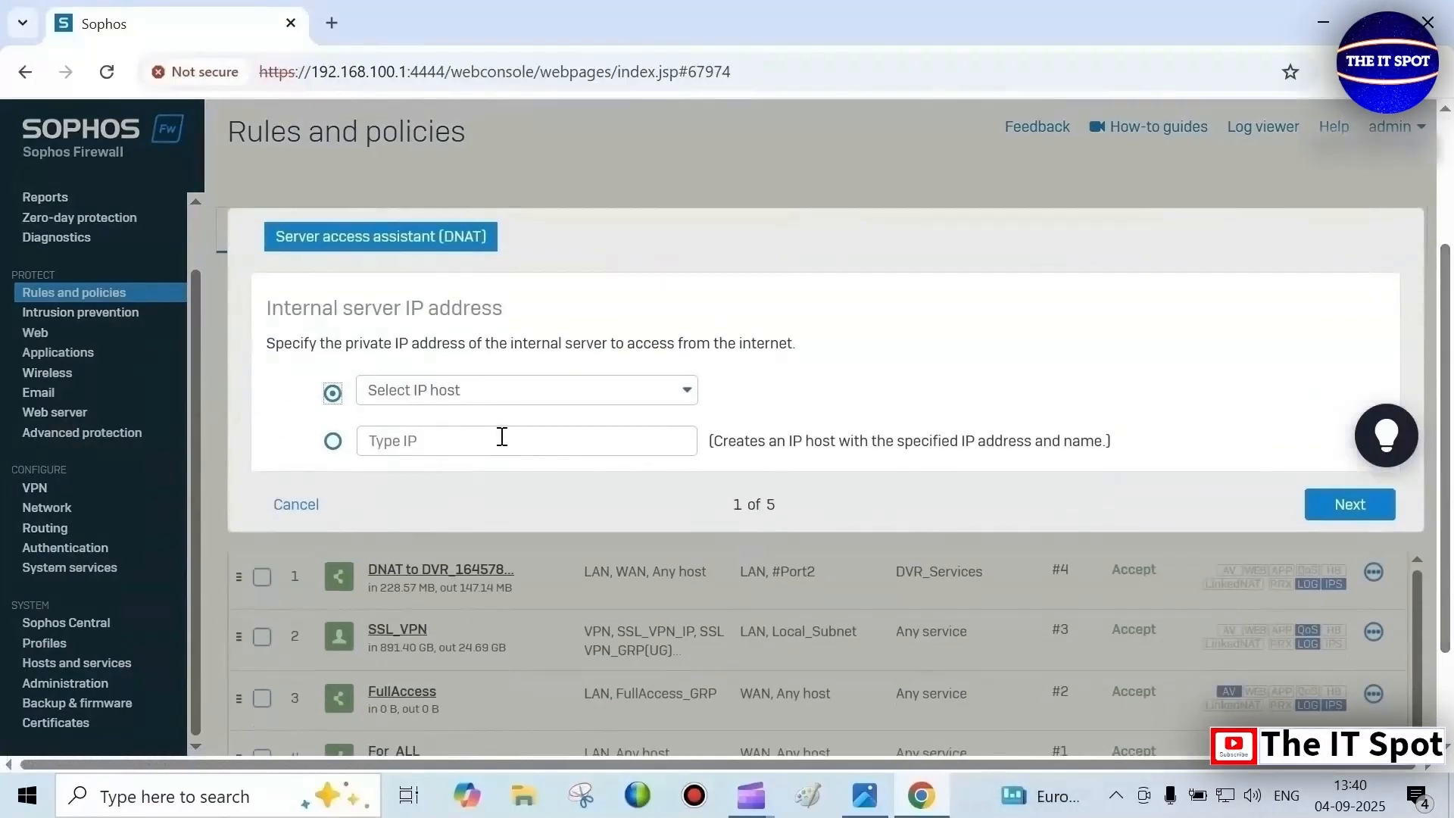
left_click(465, 394)
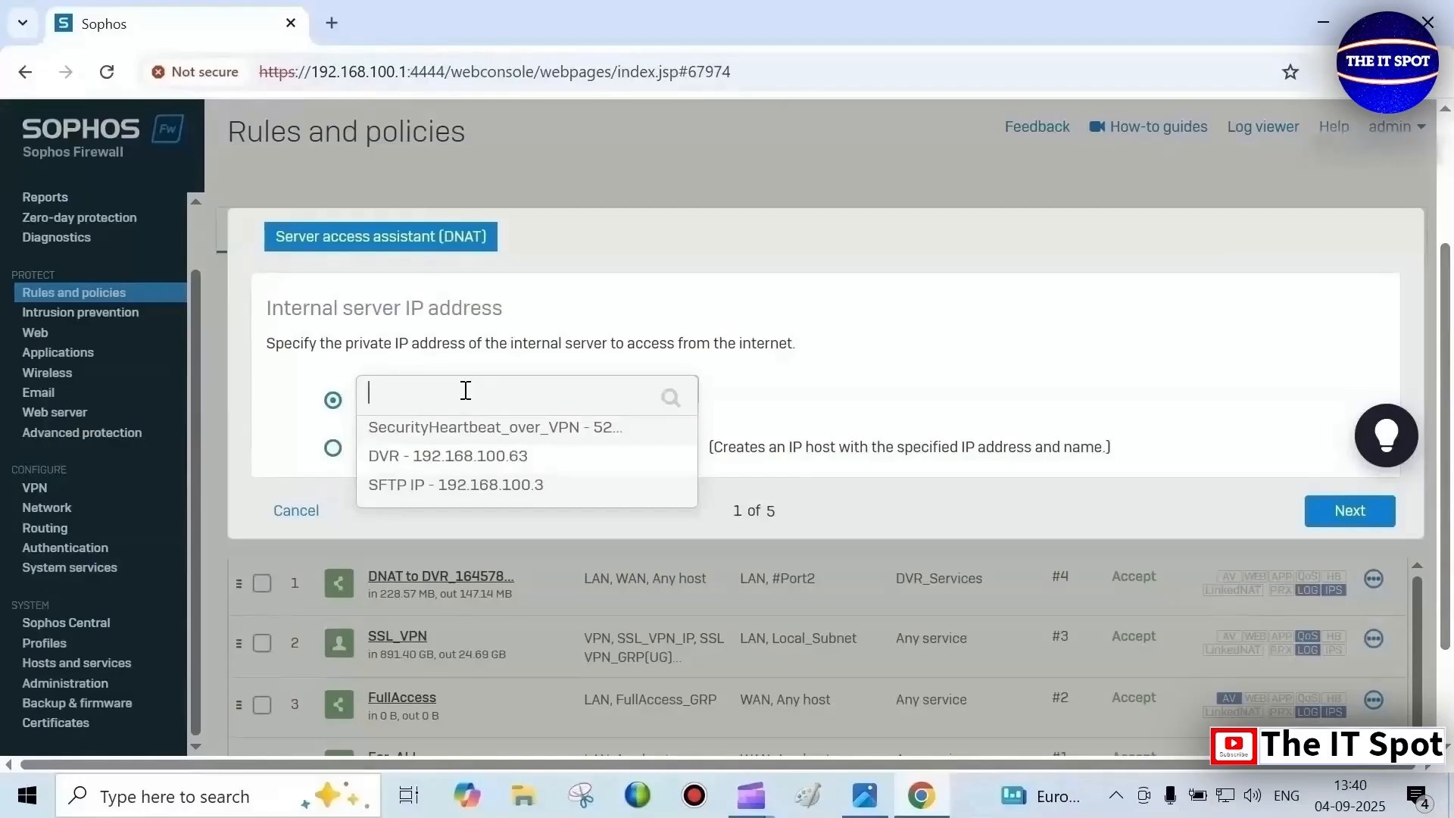
left_click(531, 489)
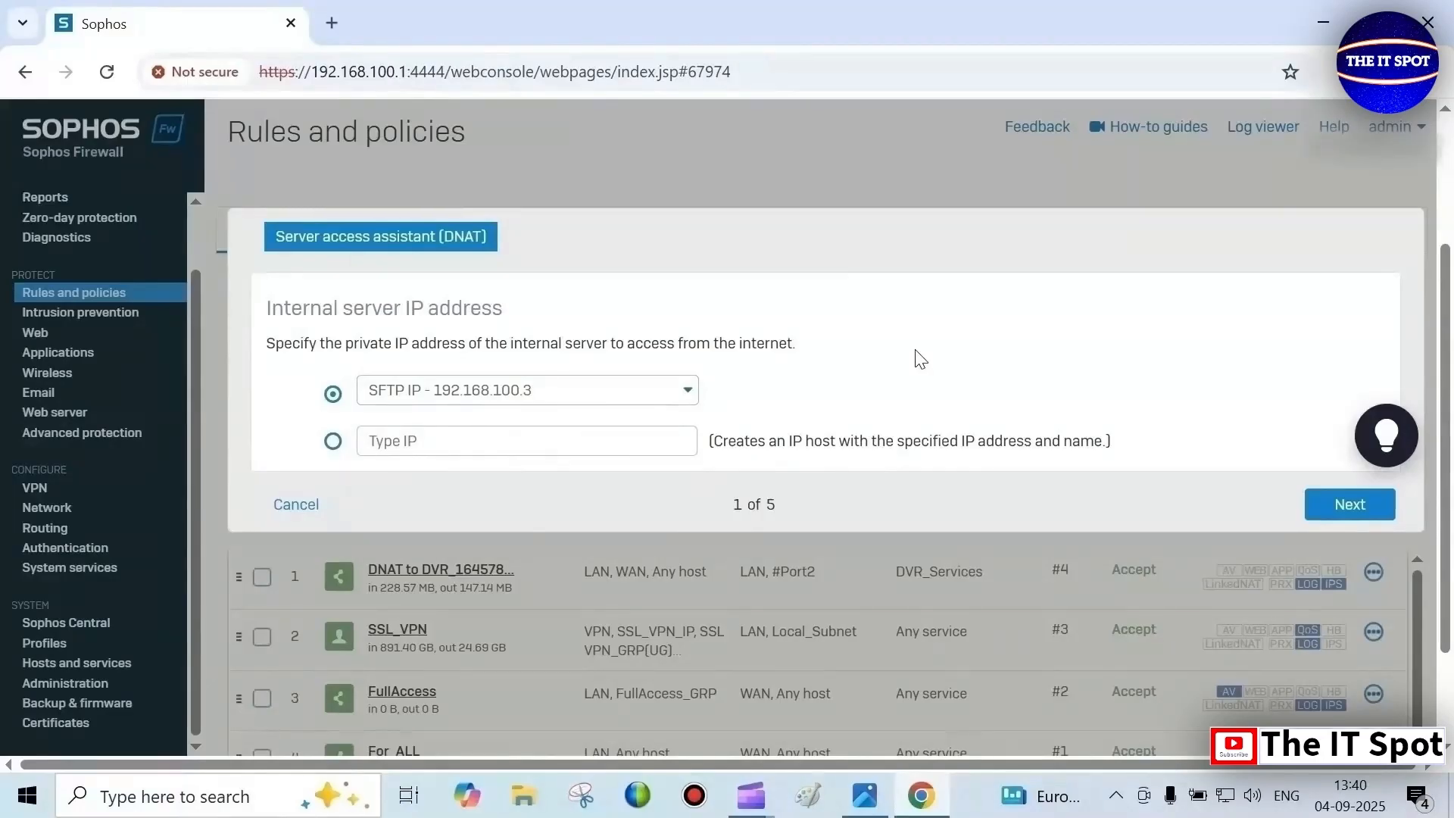
Set the public IP address for server access to the #Port2 WAN interface and proceed to the services selection
left_click(1377, 520)
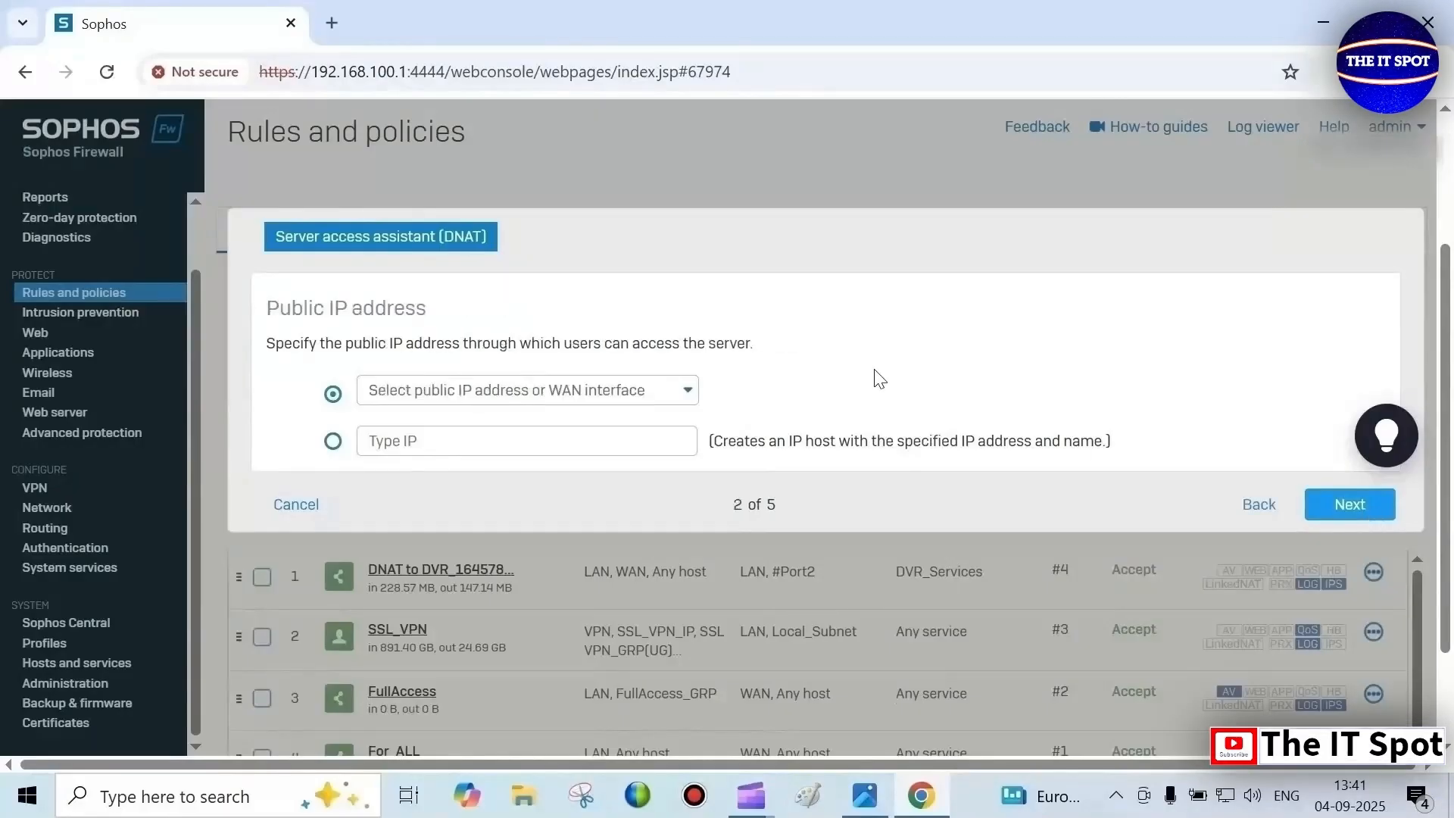
left_click(483, 392)
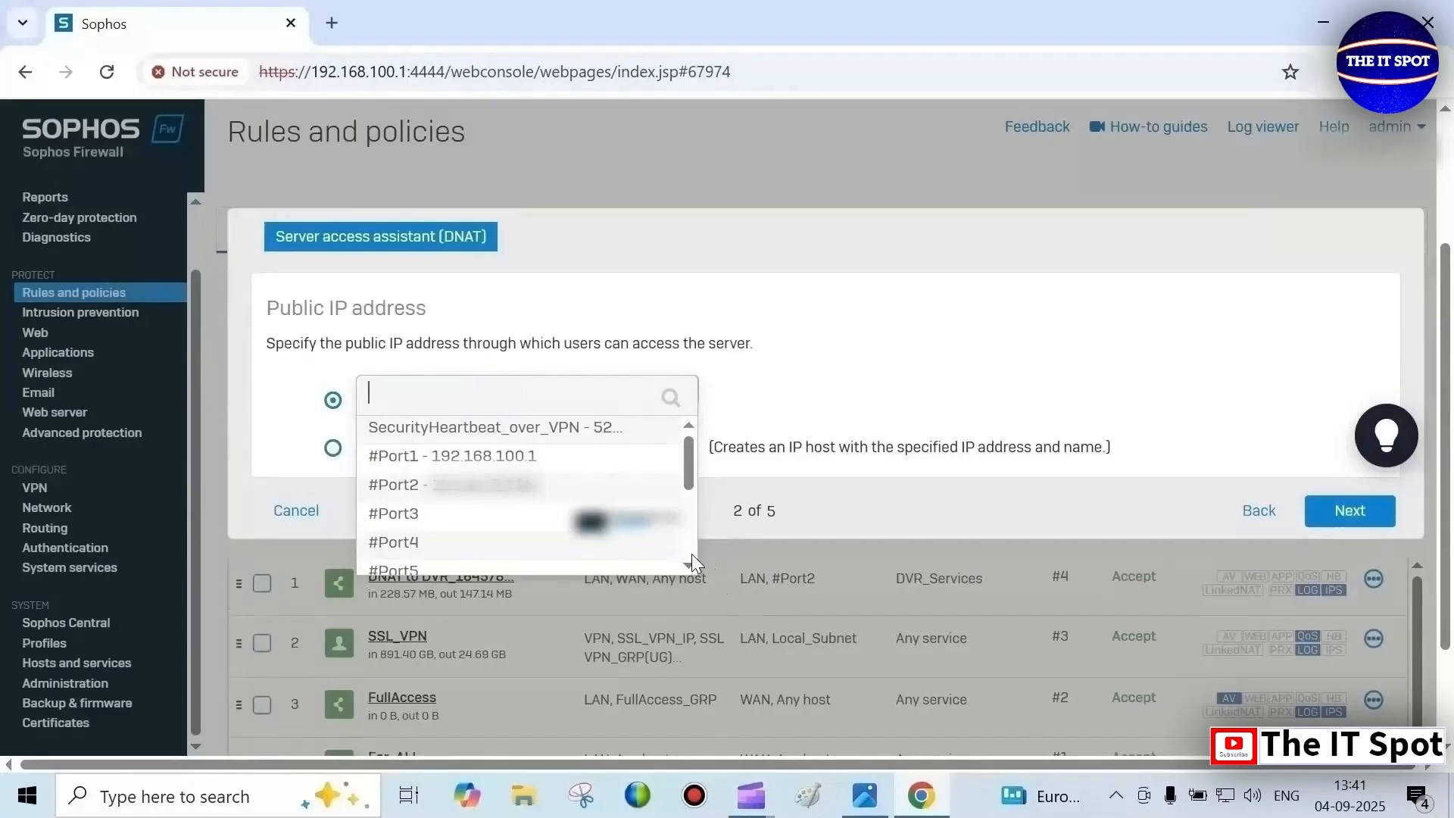
scroll(689, 567, "down", 3)
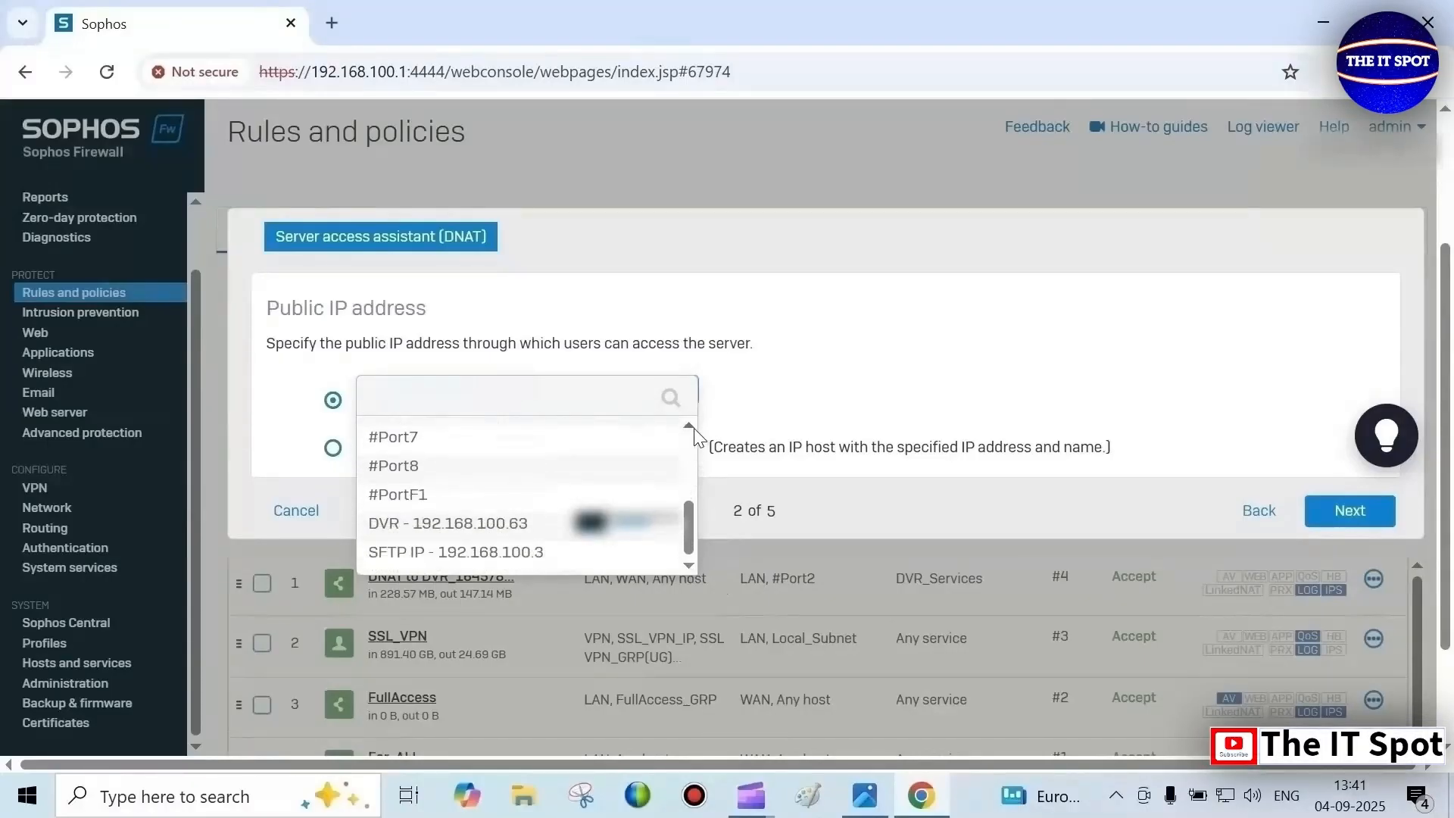
scroll(691, 430, "up", 4)
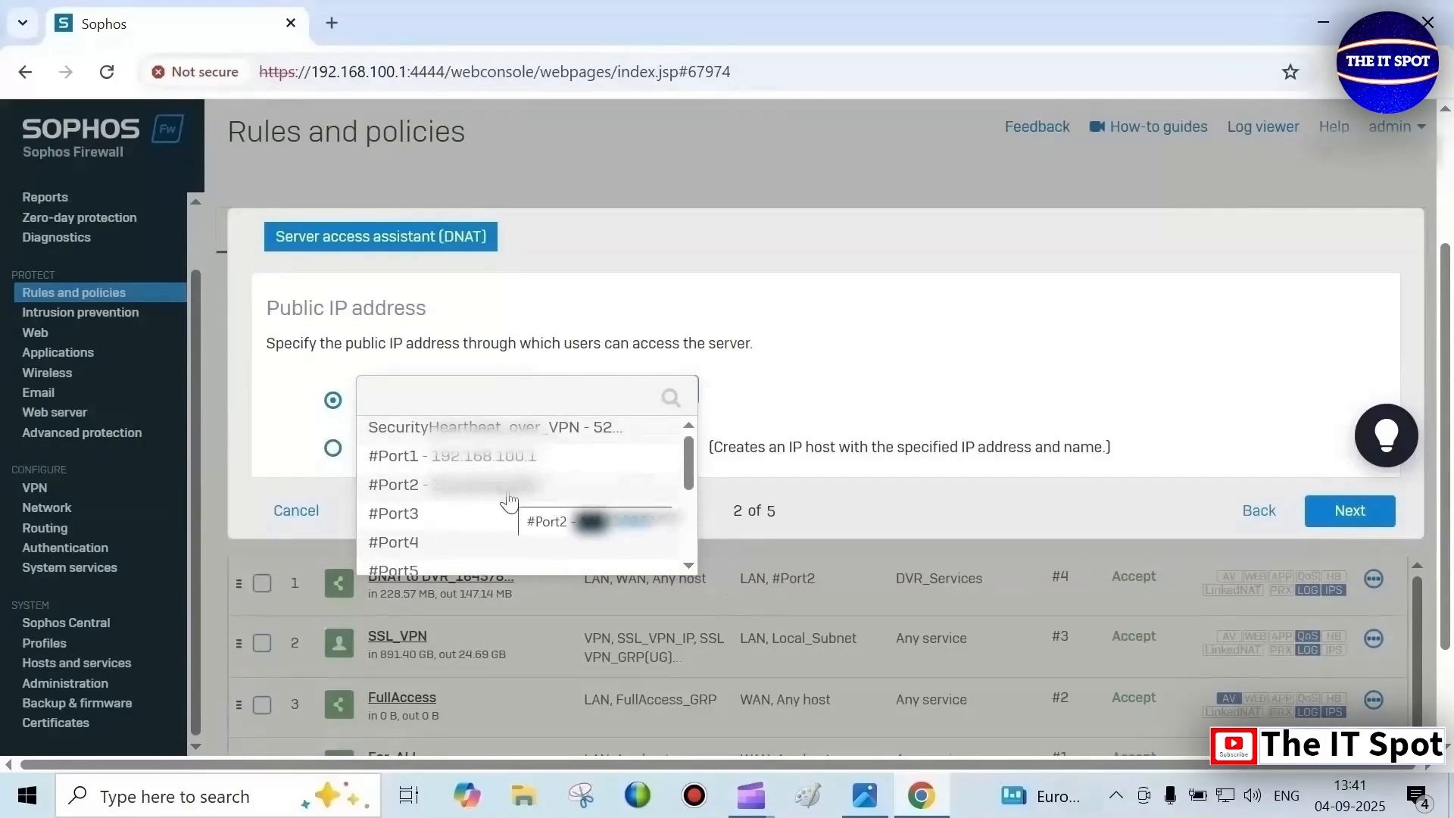
left_click(509, 484)
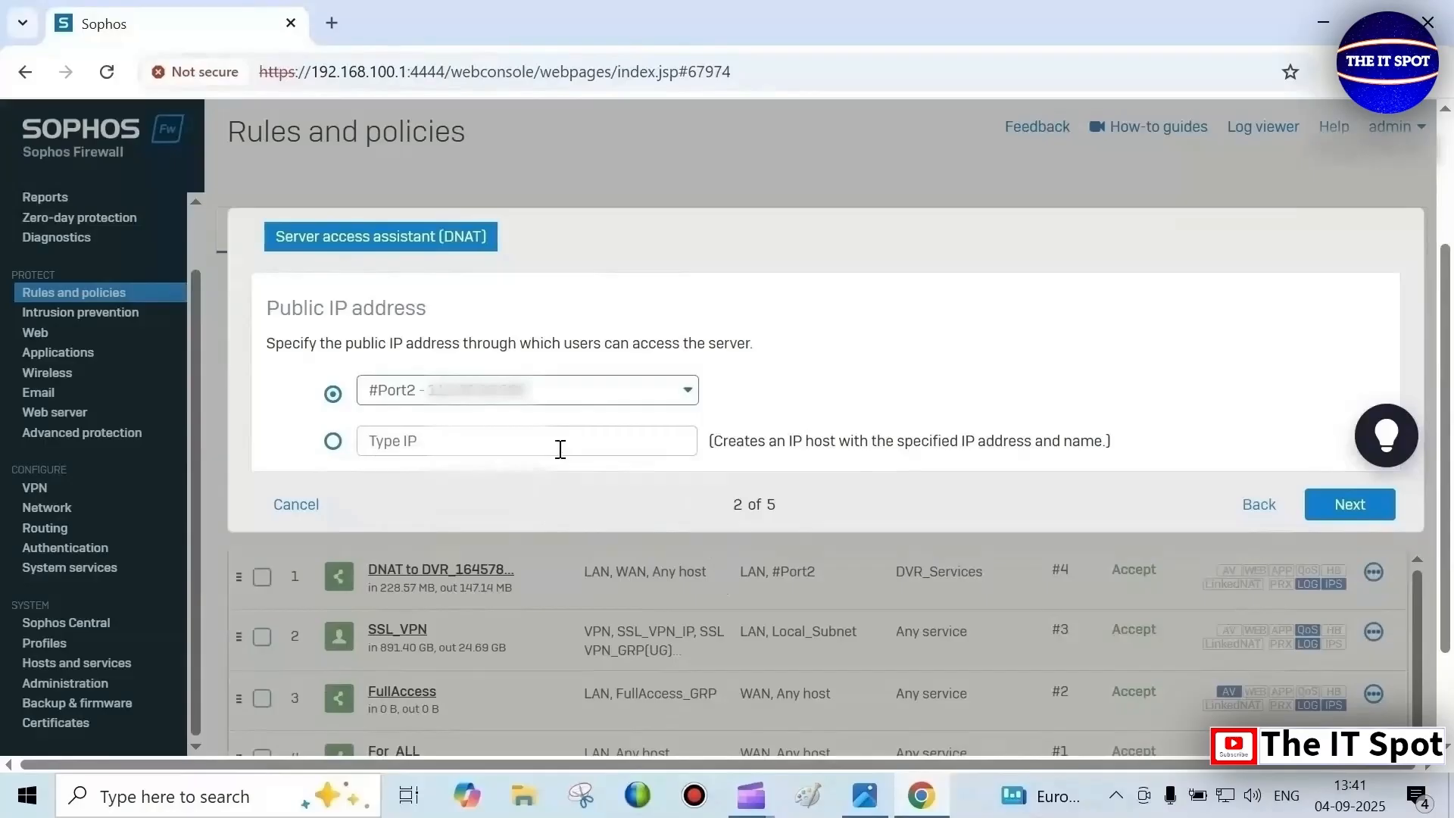
left_click(1346, 501)
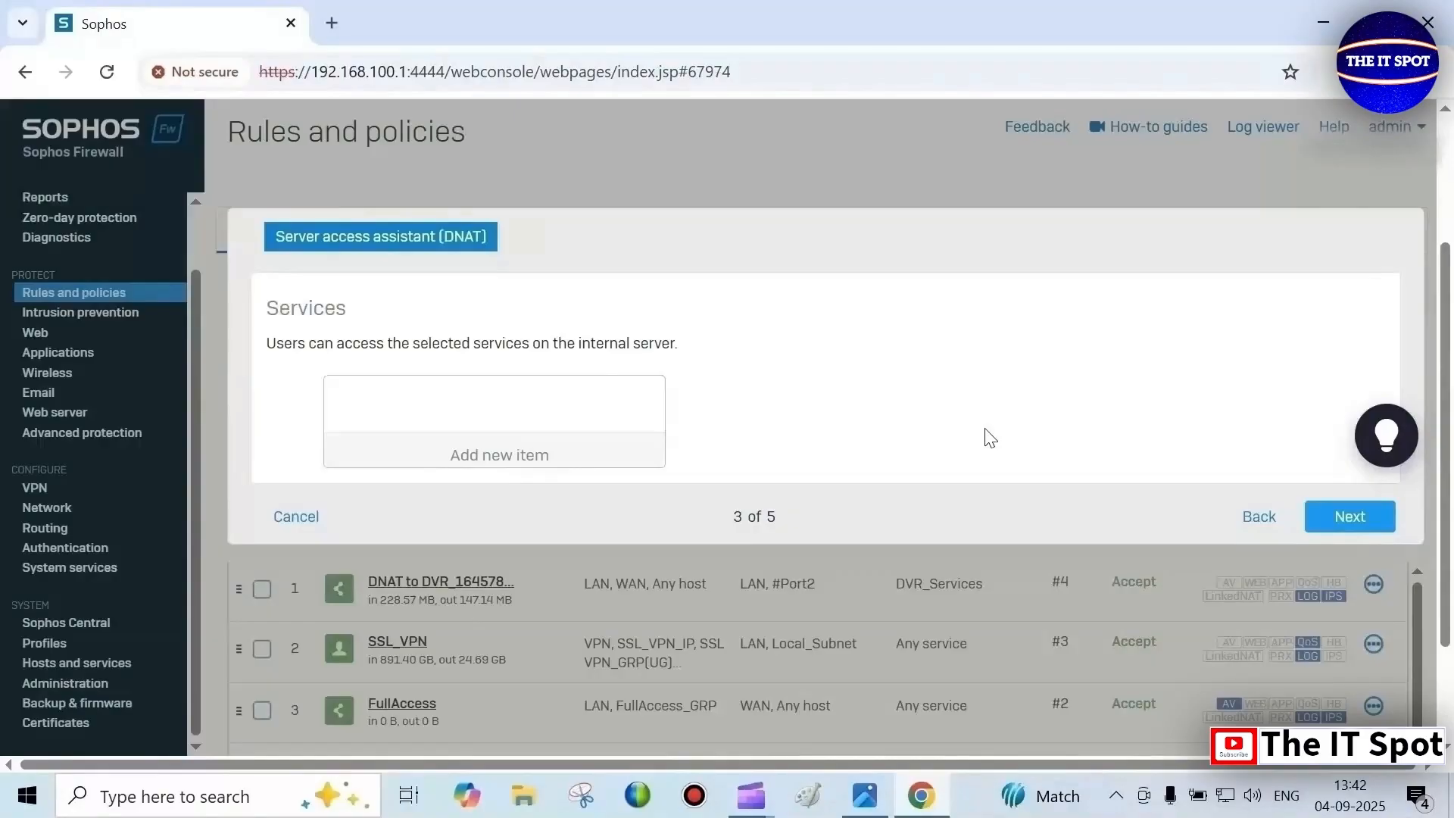
Try to continue past the services page with the SFTP Ports service ticked but not applied
left_click(1329, 521)
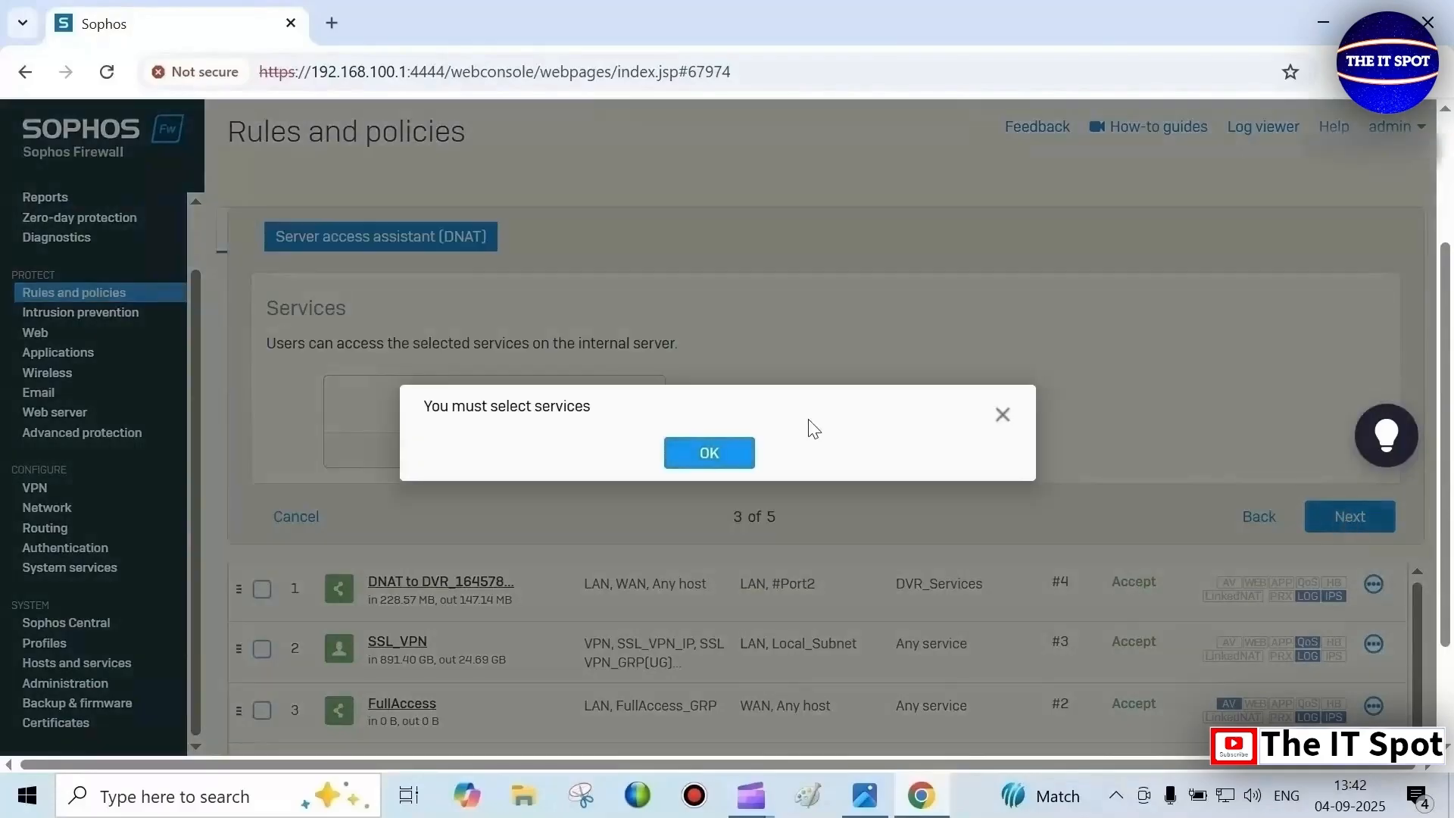
left_click(690, 464)
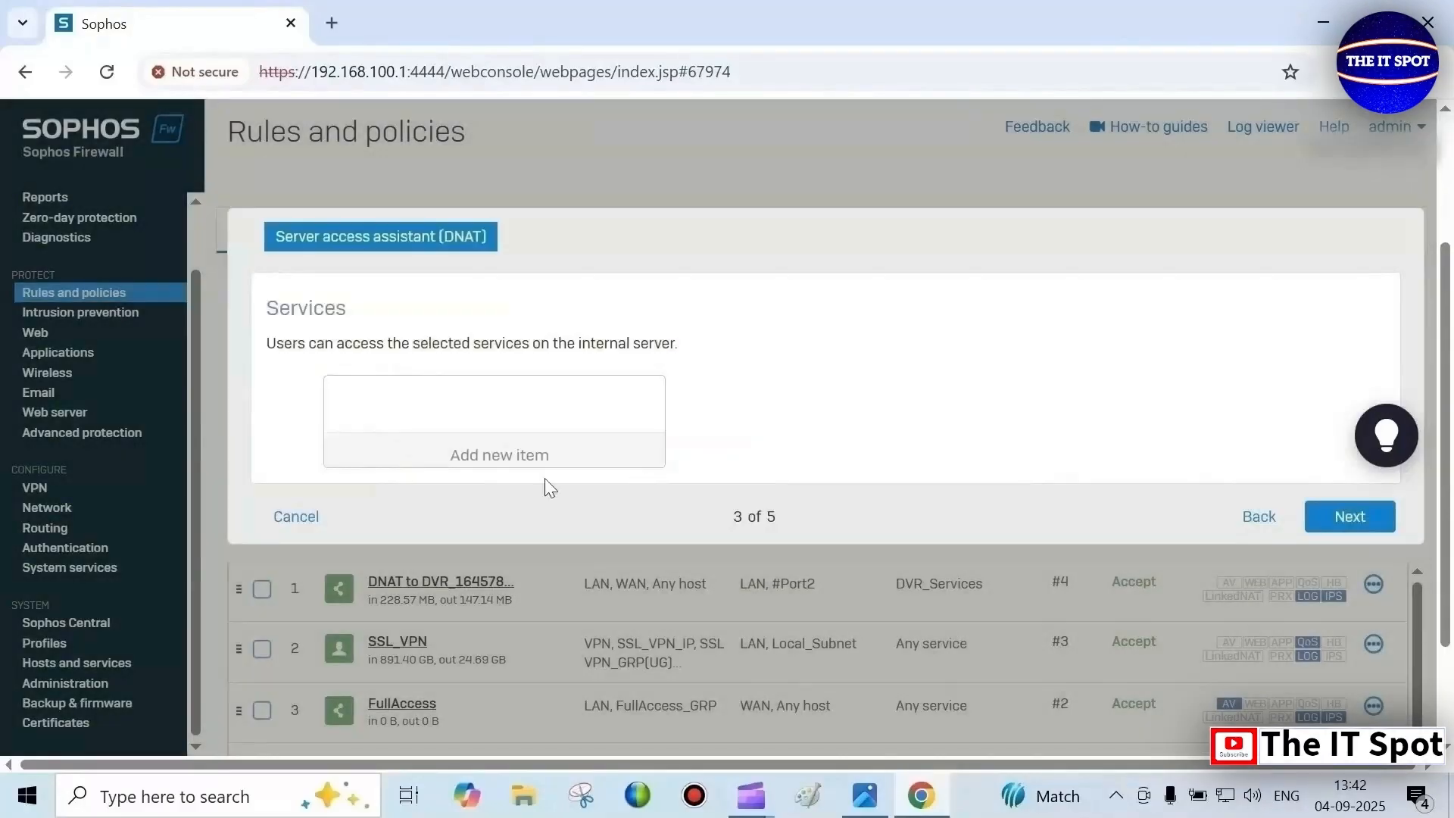
left_click(473, 457)
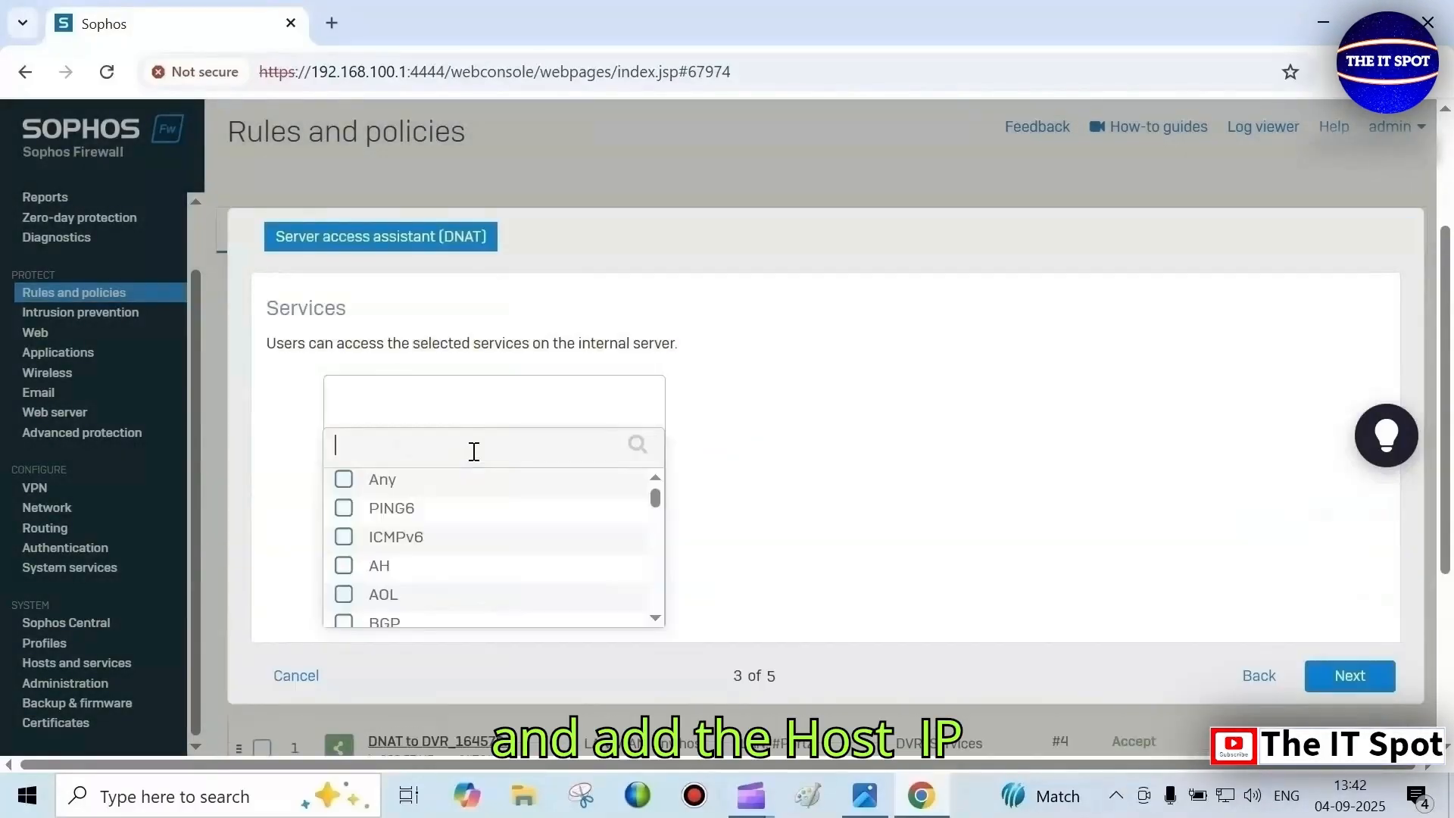
left_click(656, 620)
scroll(656, 619, "down", 5)
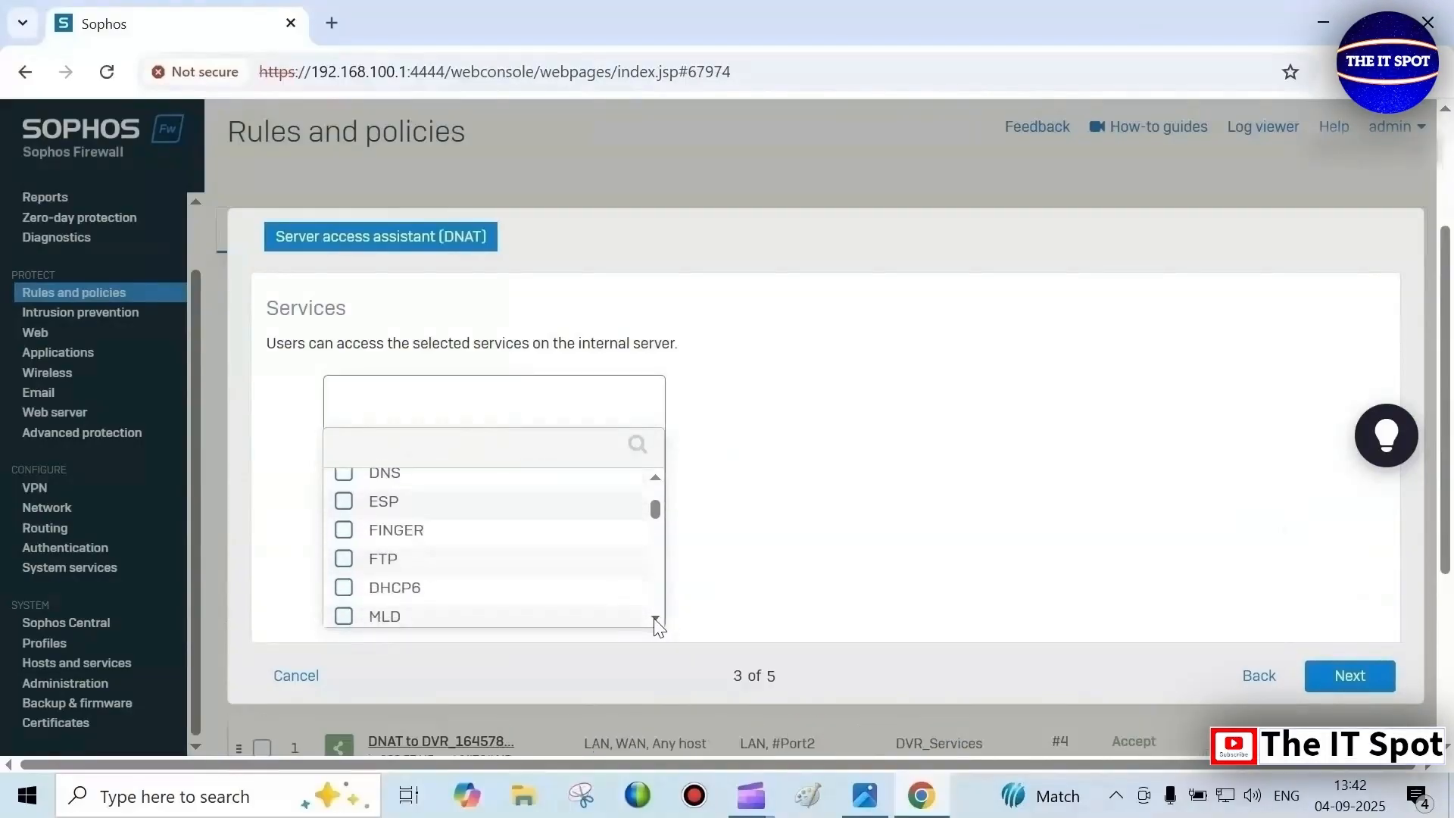
scroll(656, 620, "down", 5)
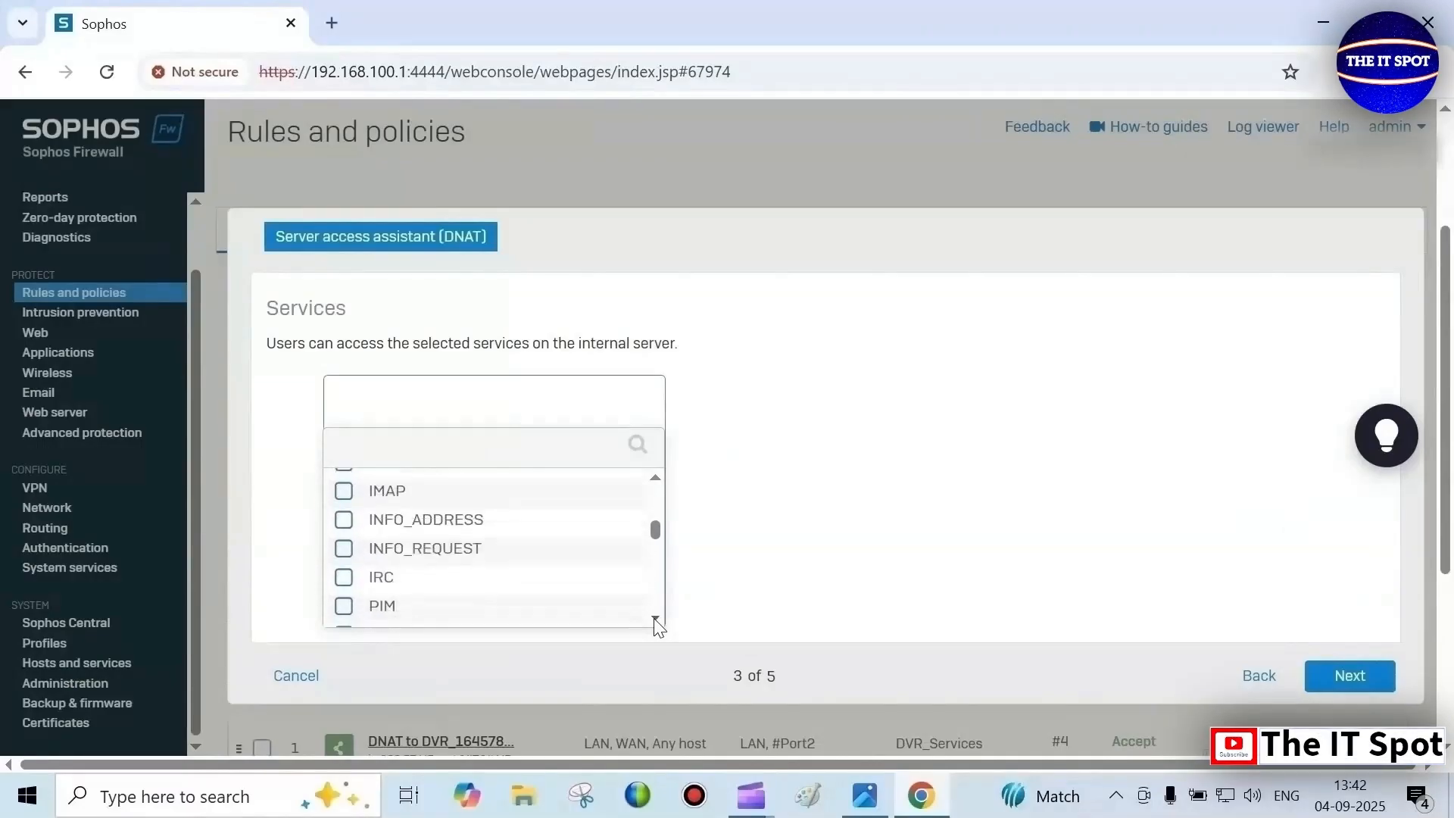
scroll(656, 620, "down", 3)
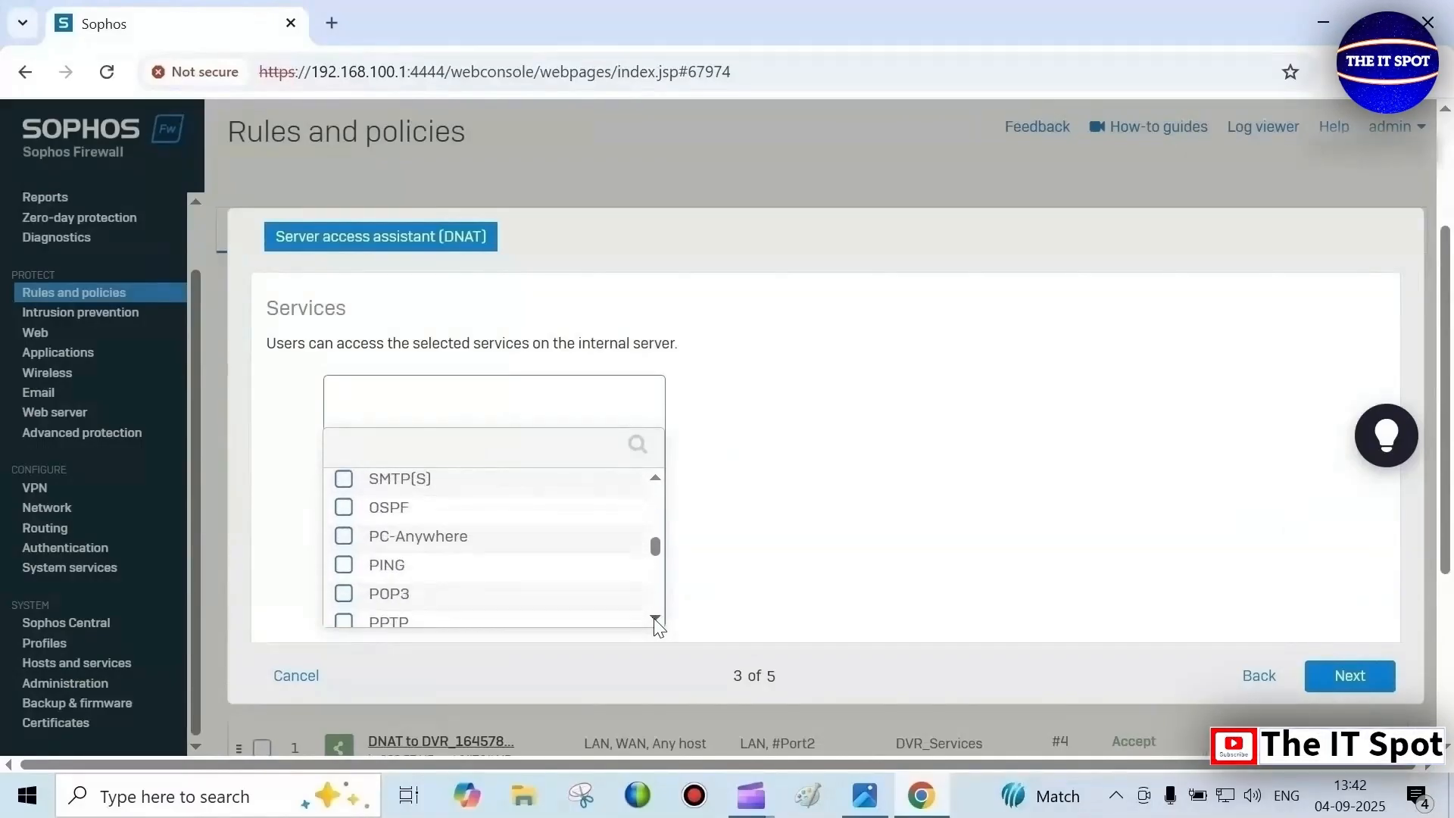
scroll(656, 623, "down", 5)
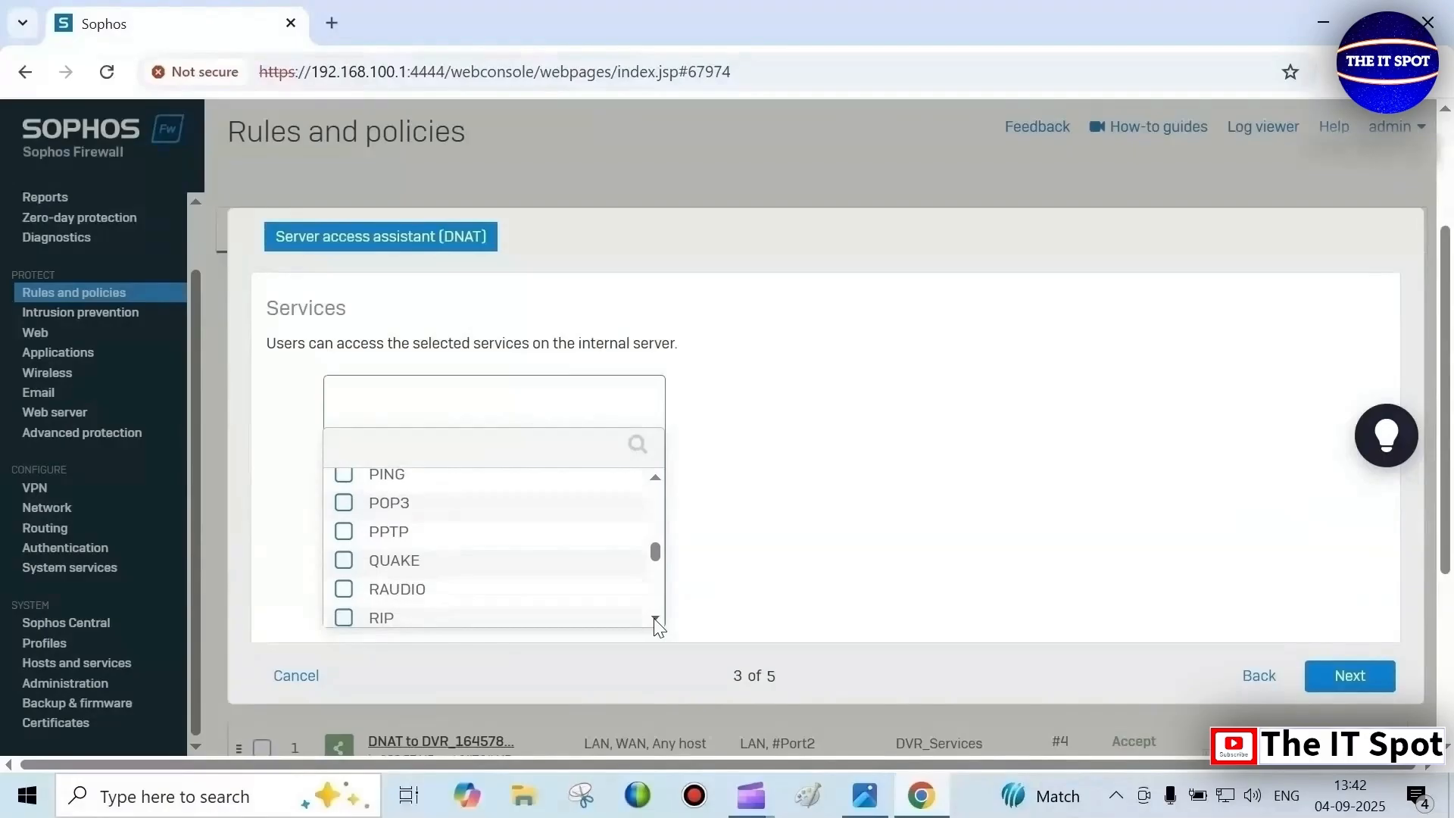
scroll(656, 622, "down", 6)
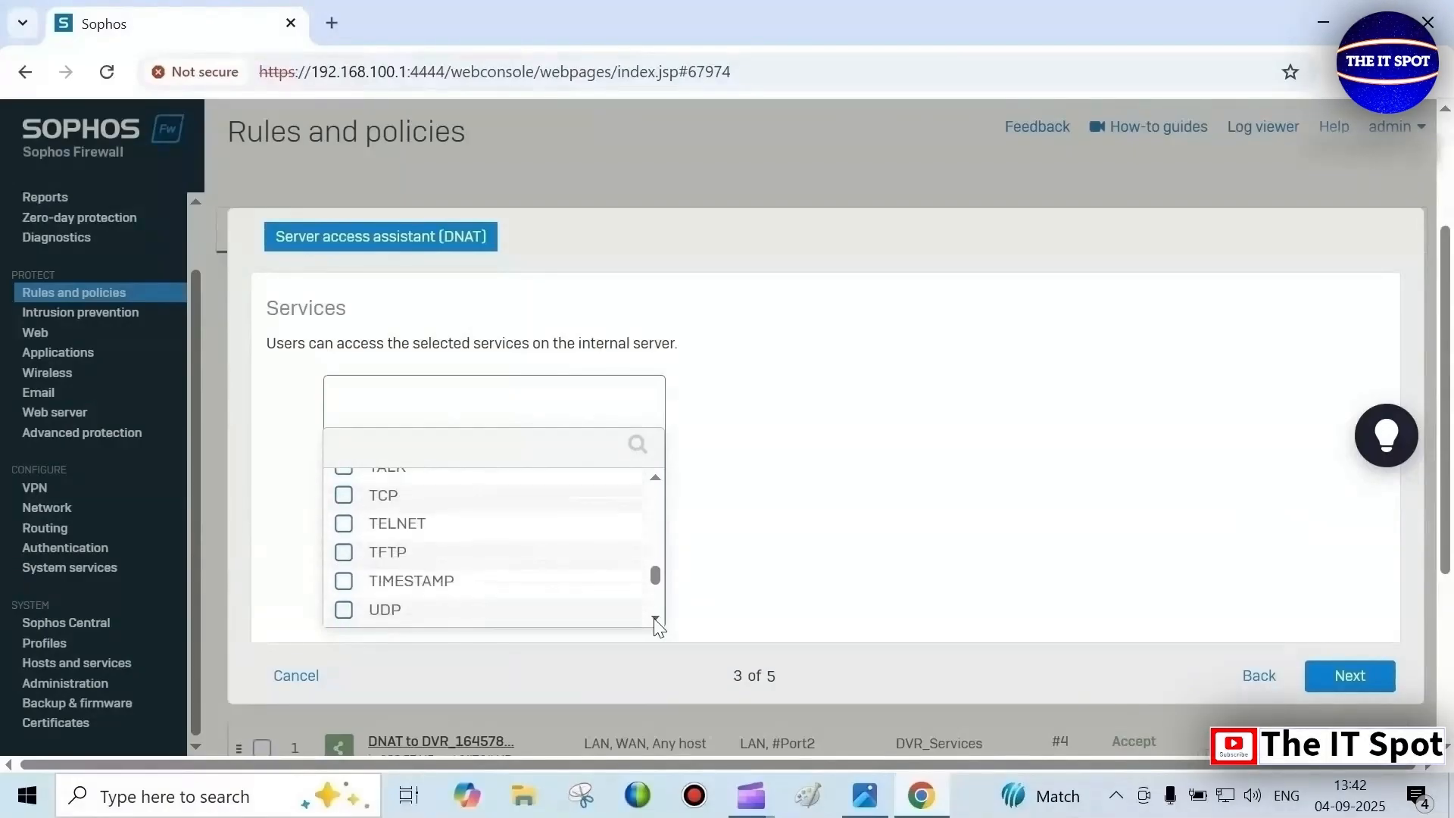
scroll(656, 623, "down", 3)
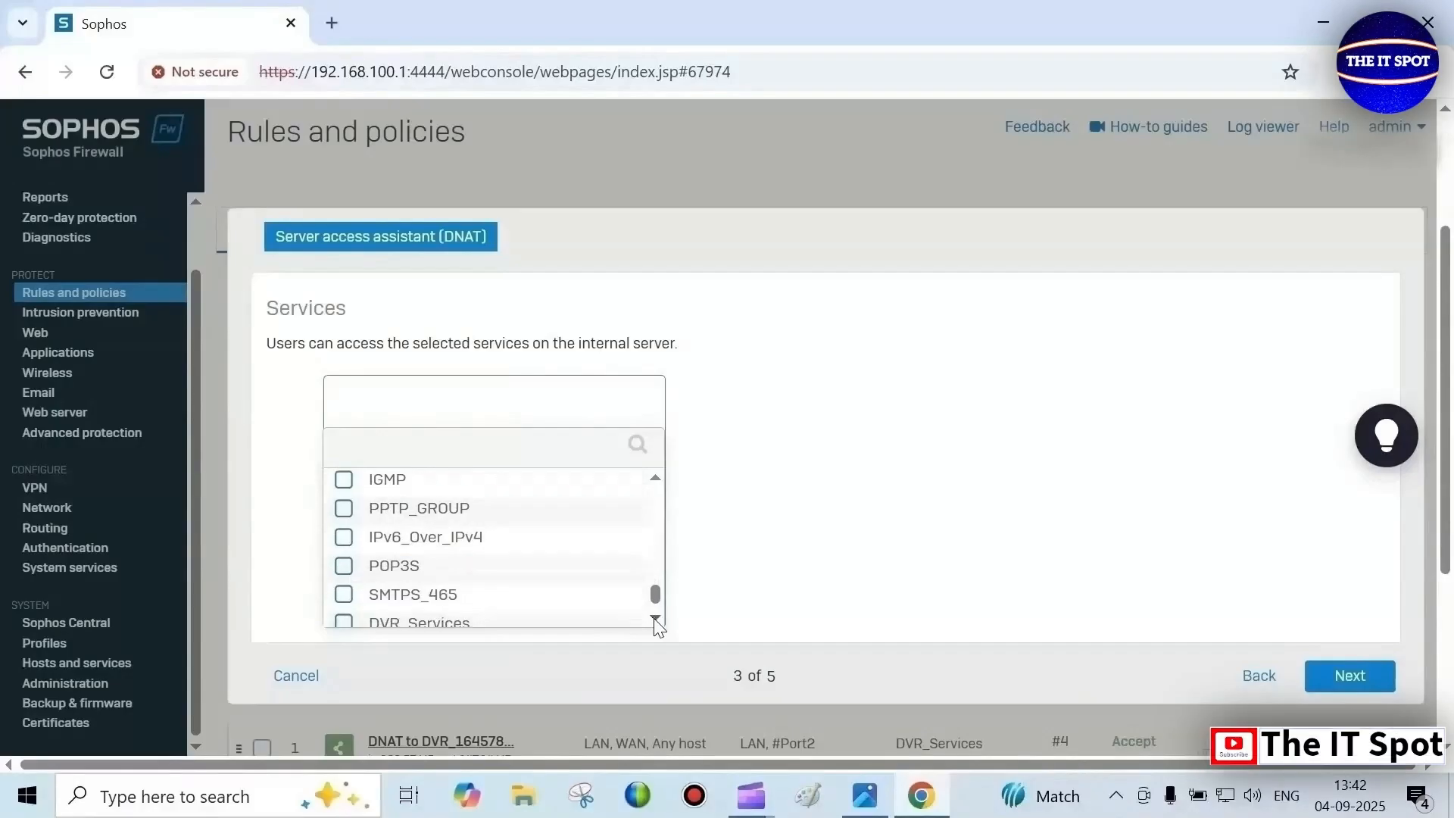
scroll(656, 622, "down", 2)
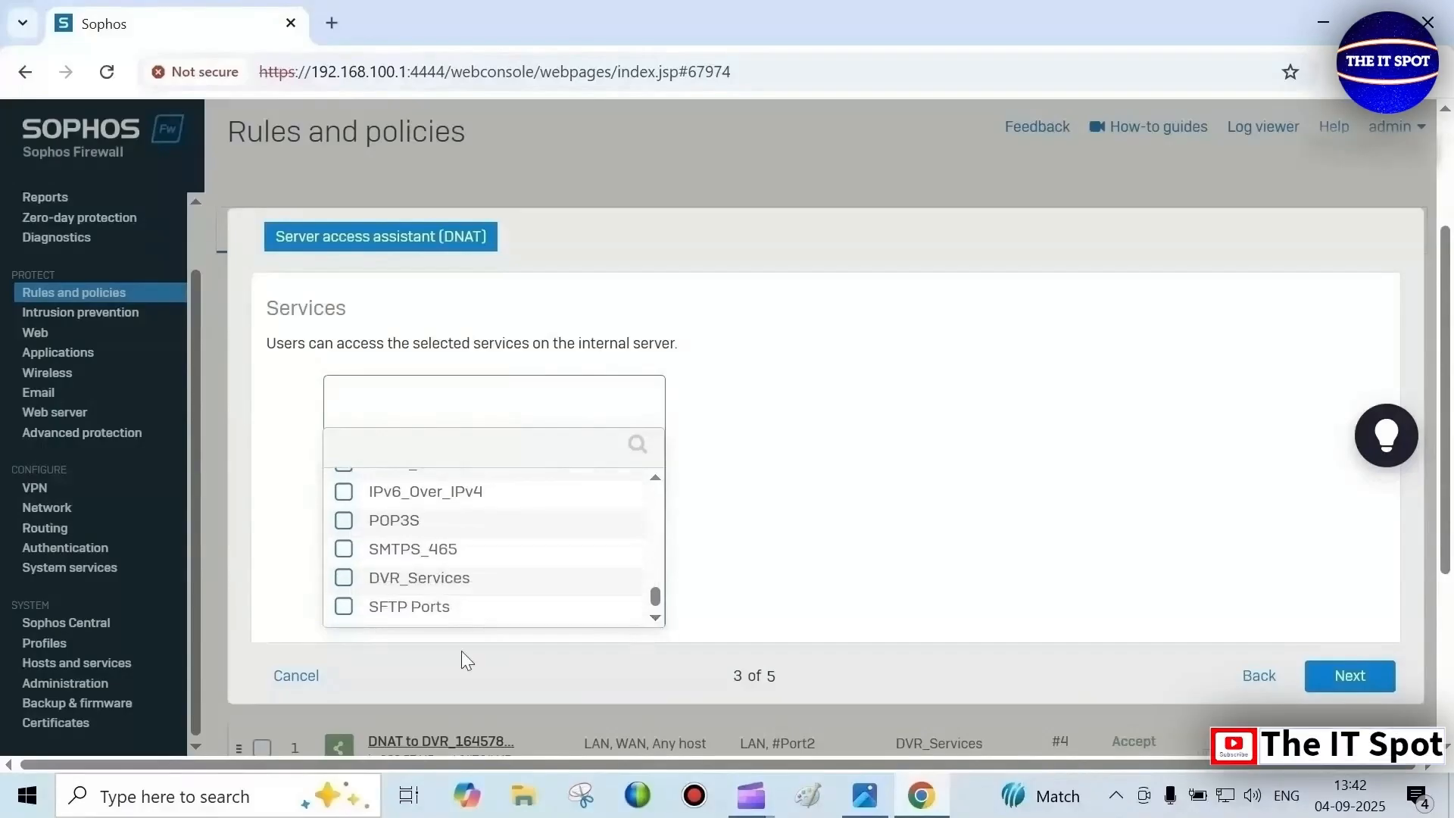
left_click(345, 612)
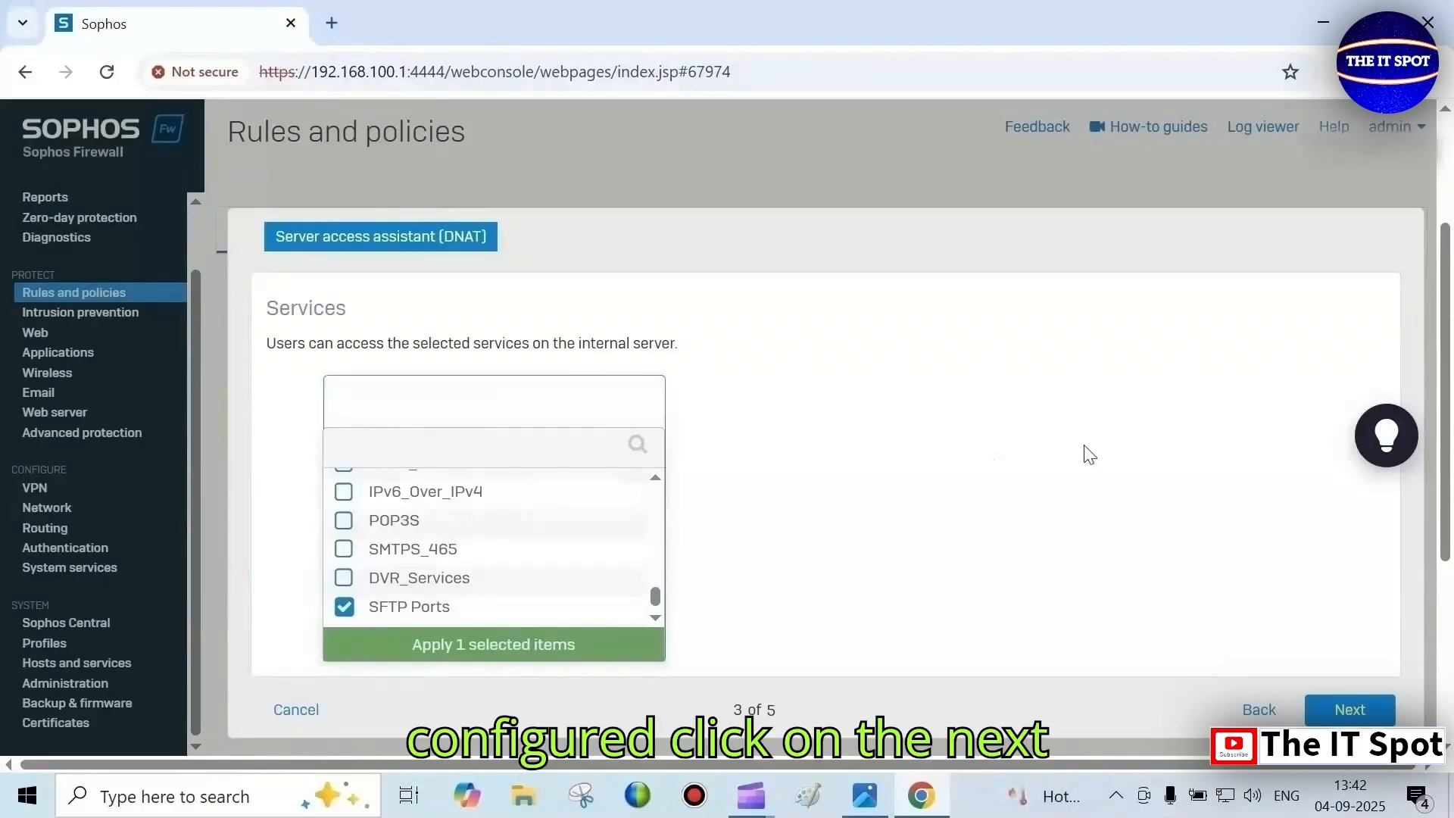
left_click(1349, 710)
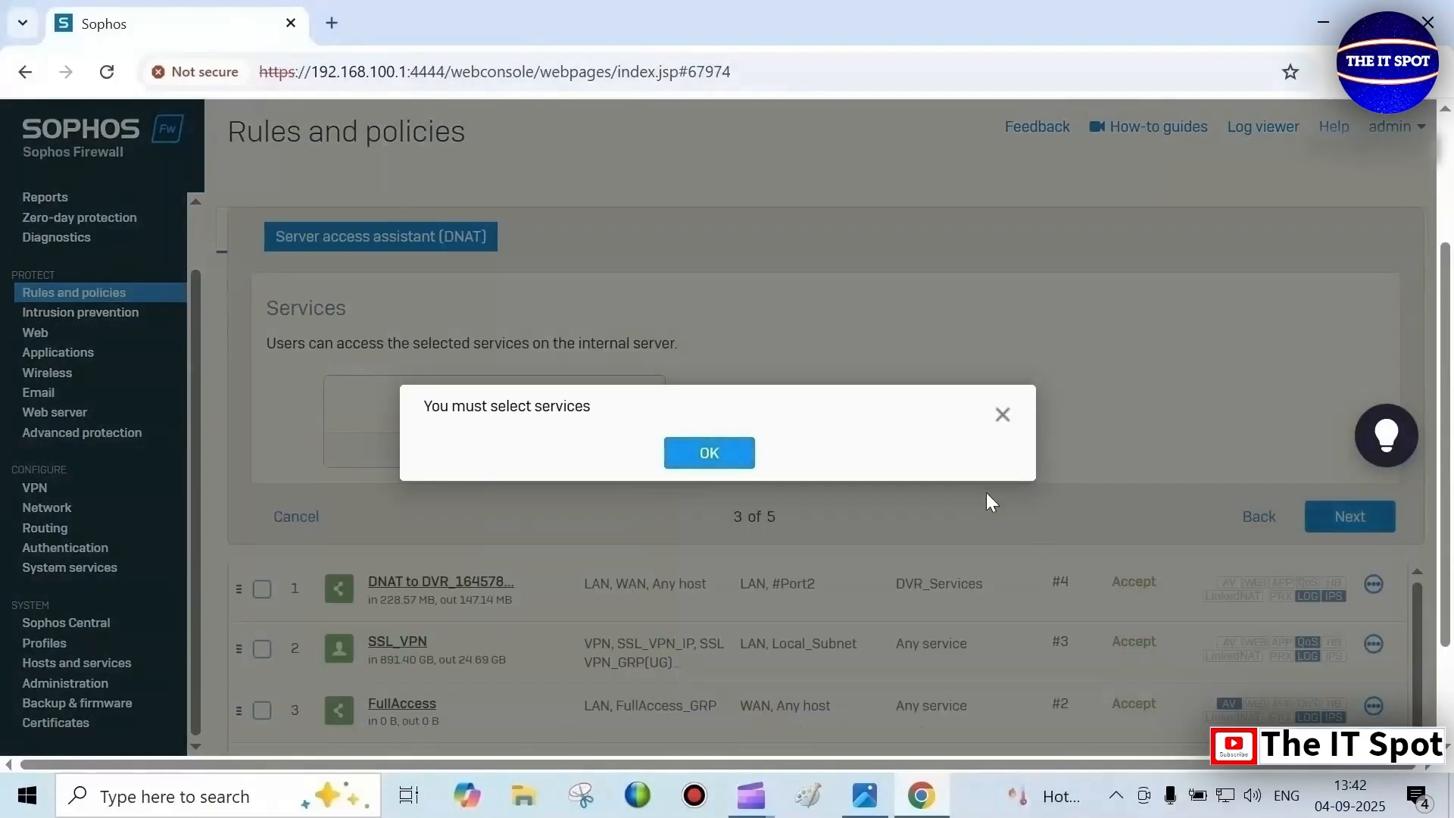
left_click(702, 454)
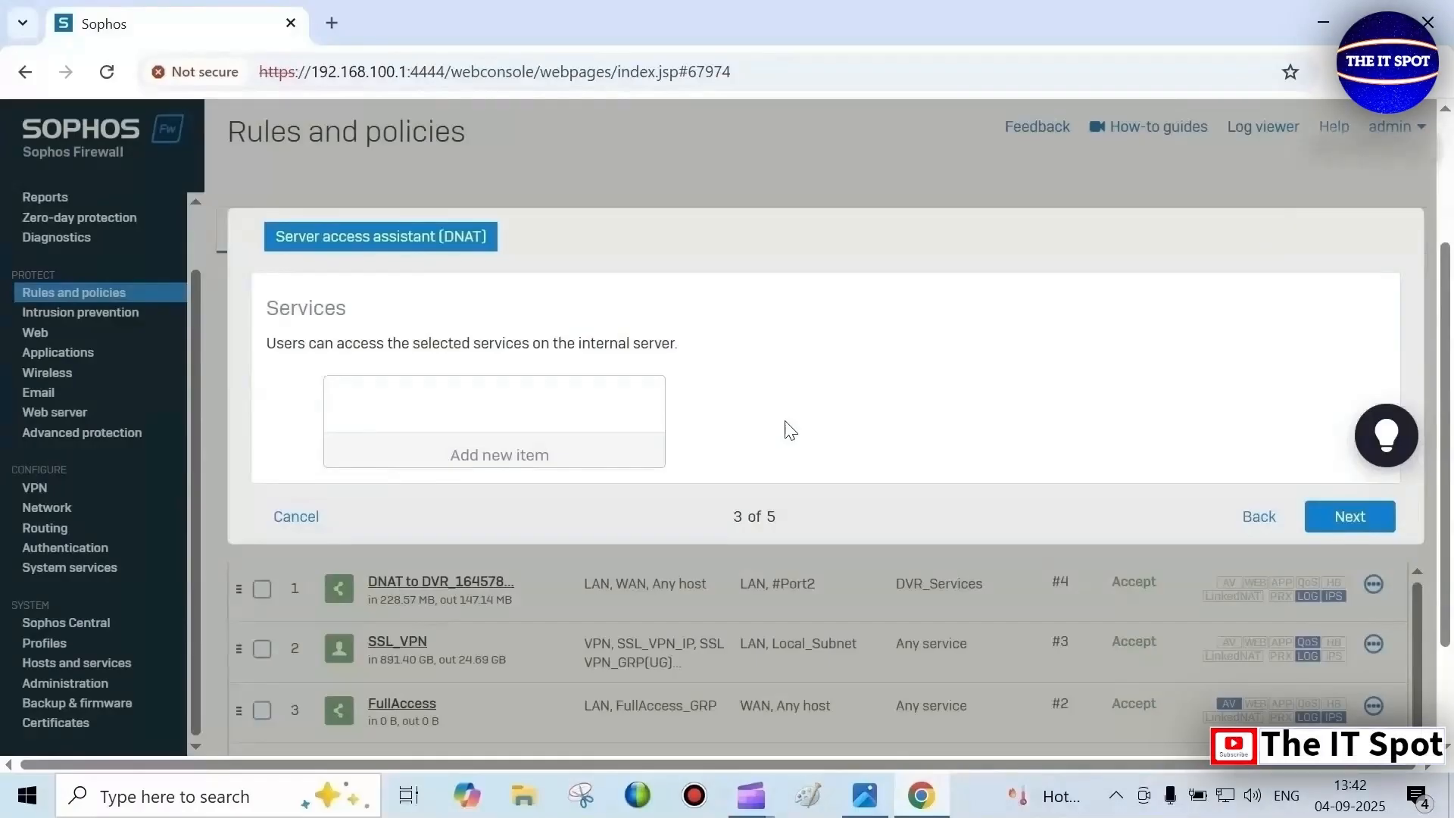
left_click(470, 456)
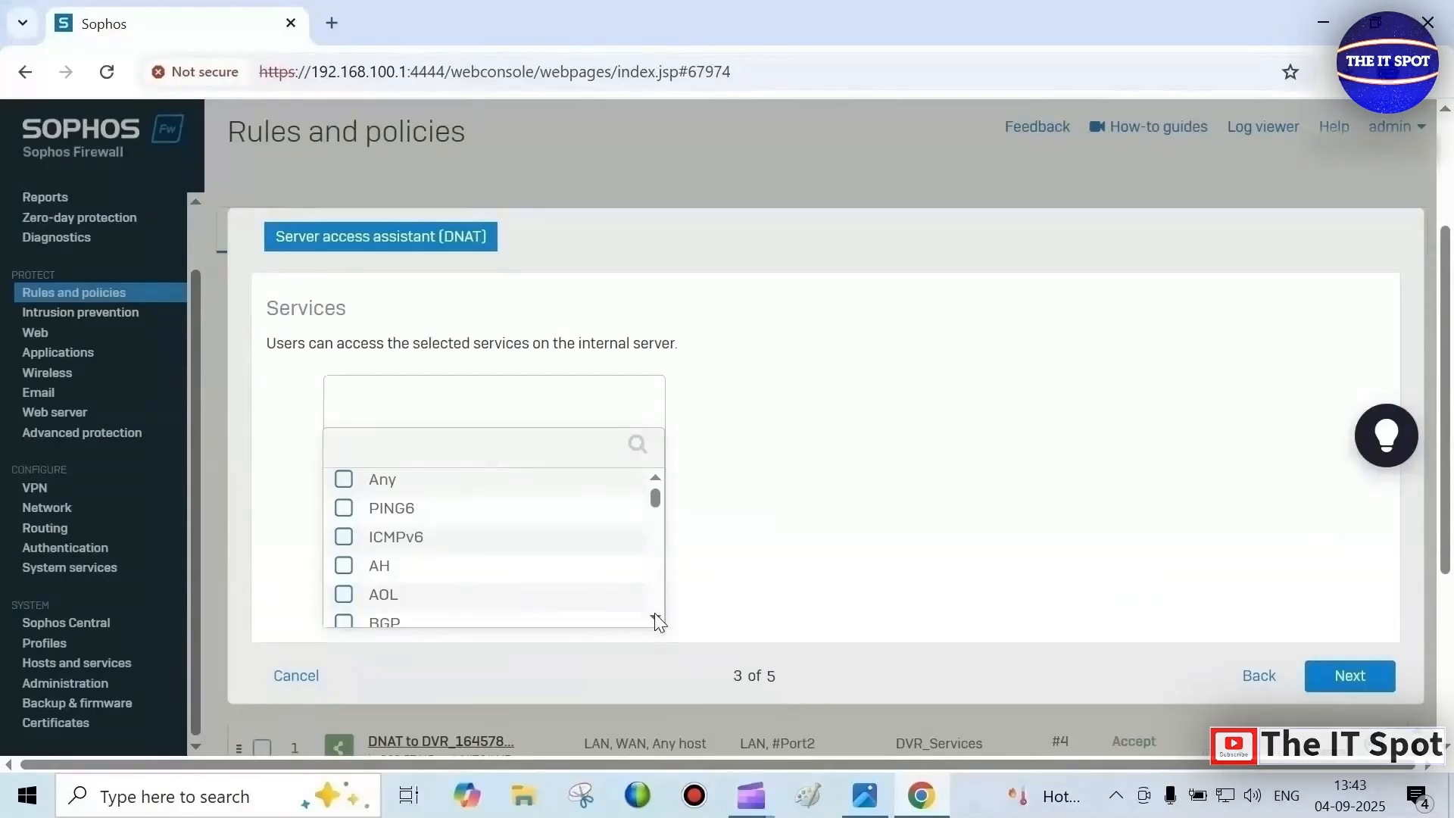
left_click_drag(656, 618, 656, 618)
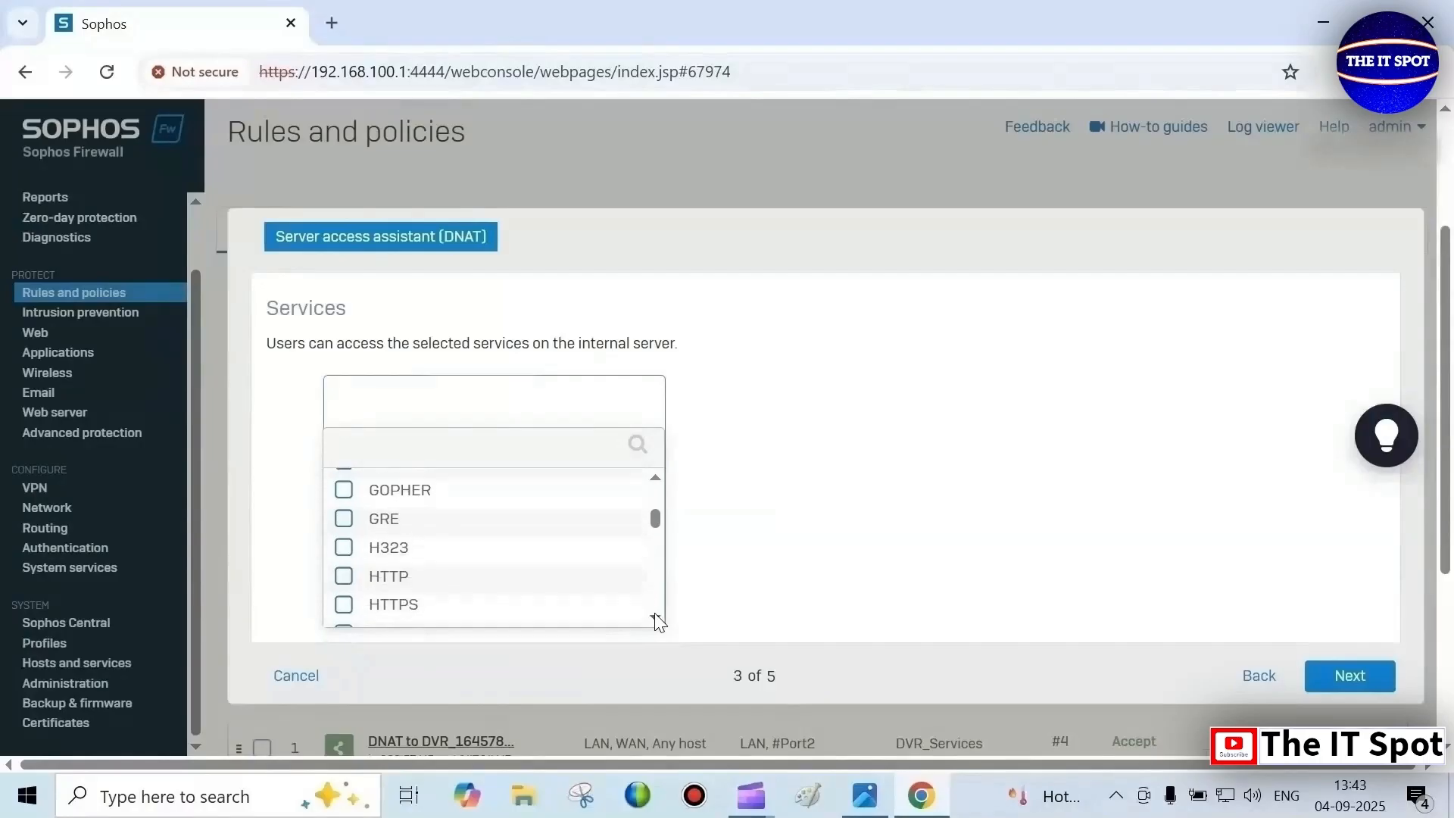
left_click(783, 417)
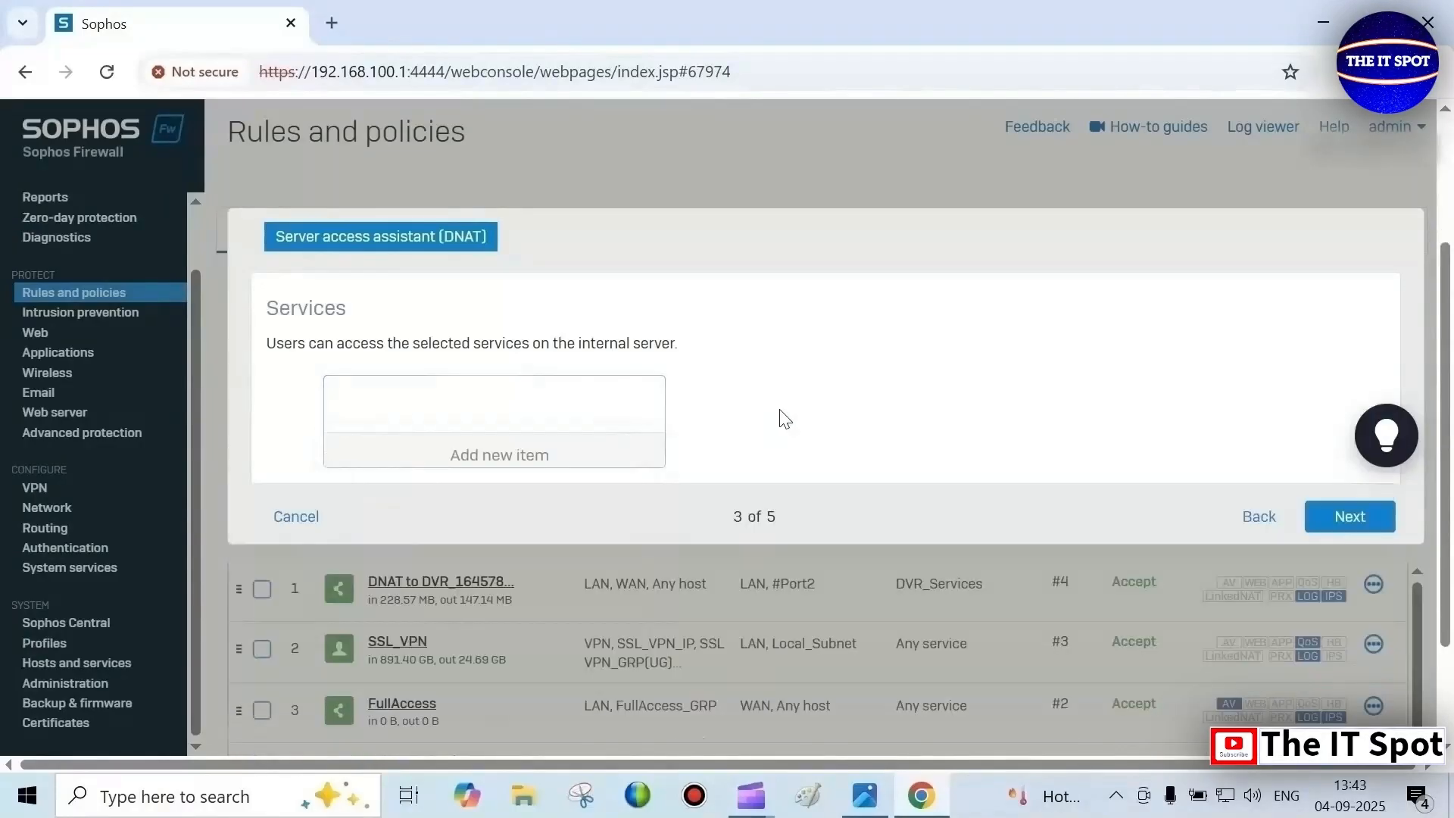
left_click(1259, 518)
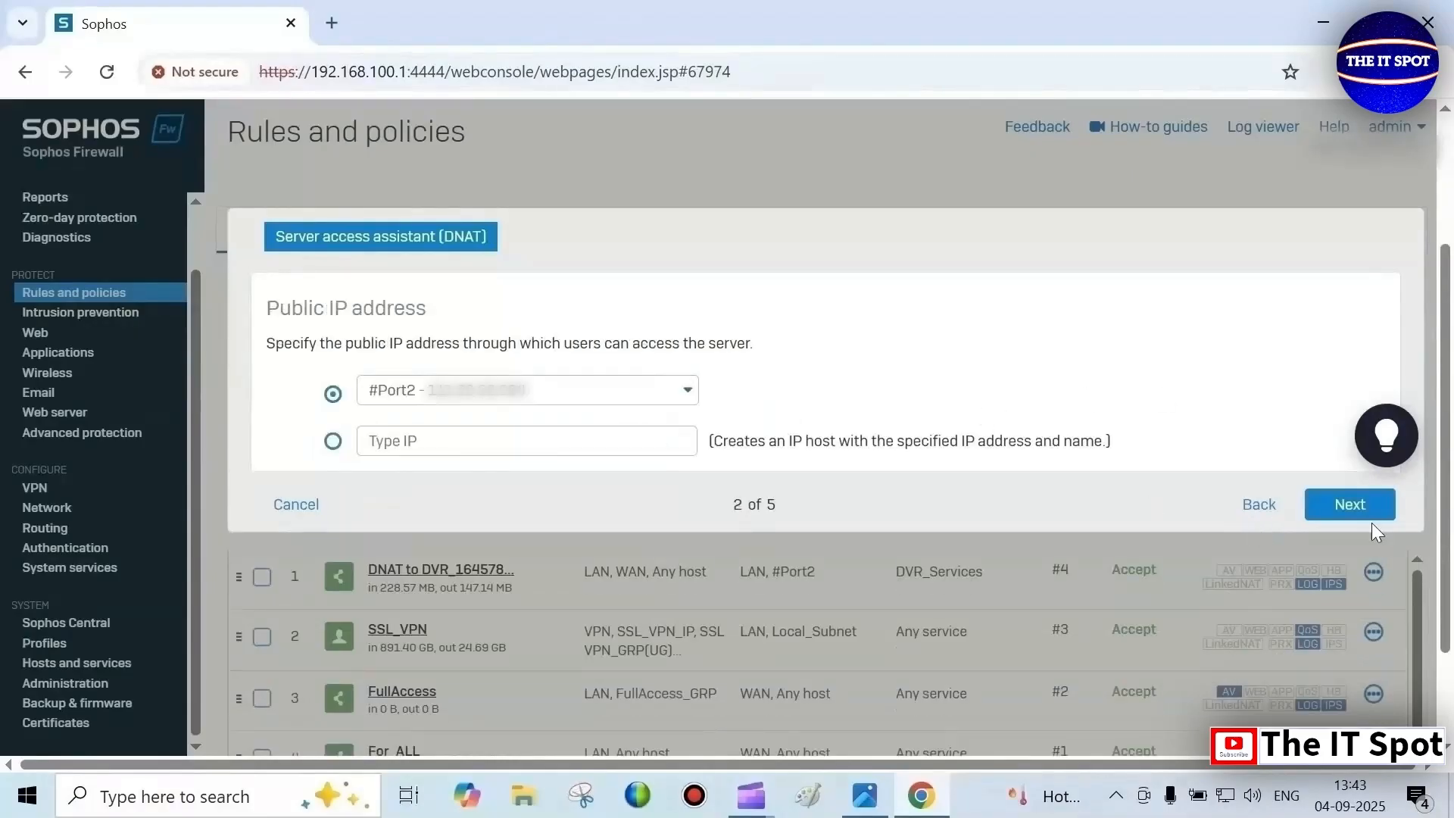
left_click(1345, 515)
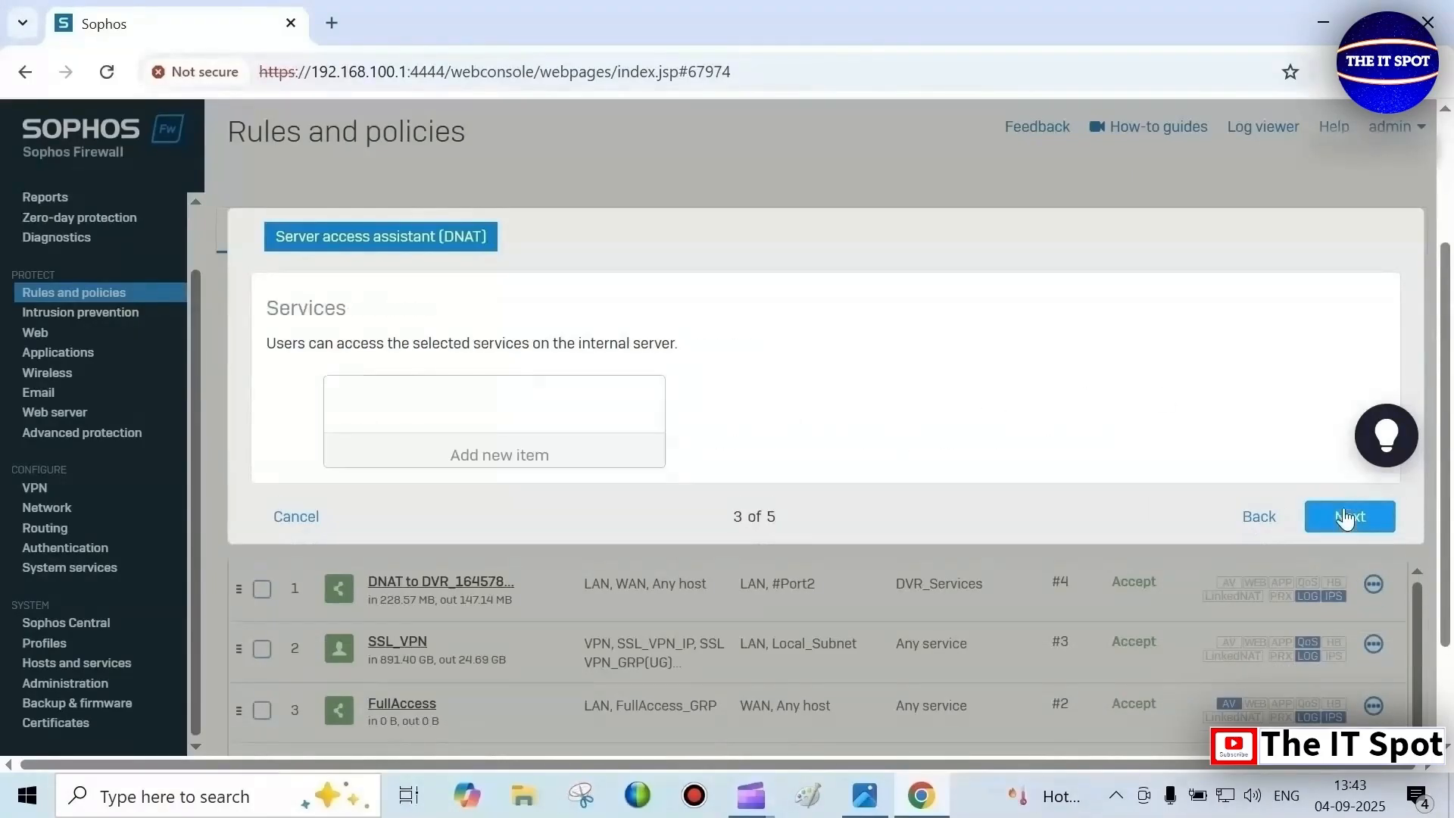
Add the SFTP Ports service as the service users can access on the internal server and proceed to the external sources
left_click(514, 466)
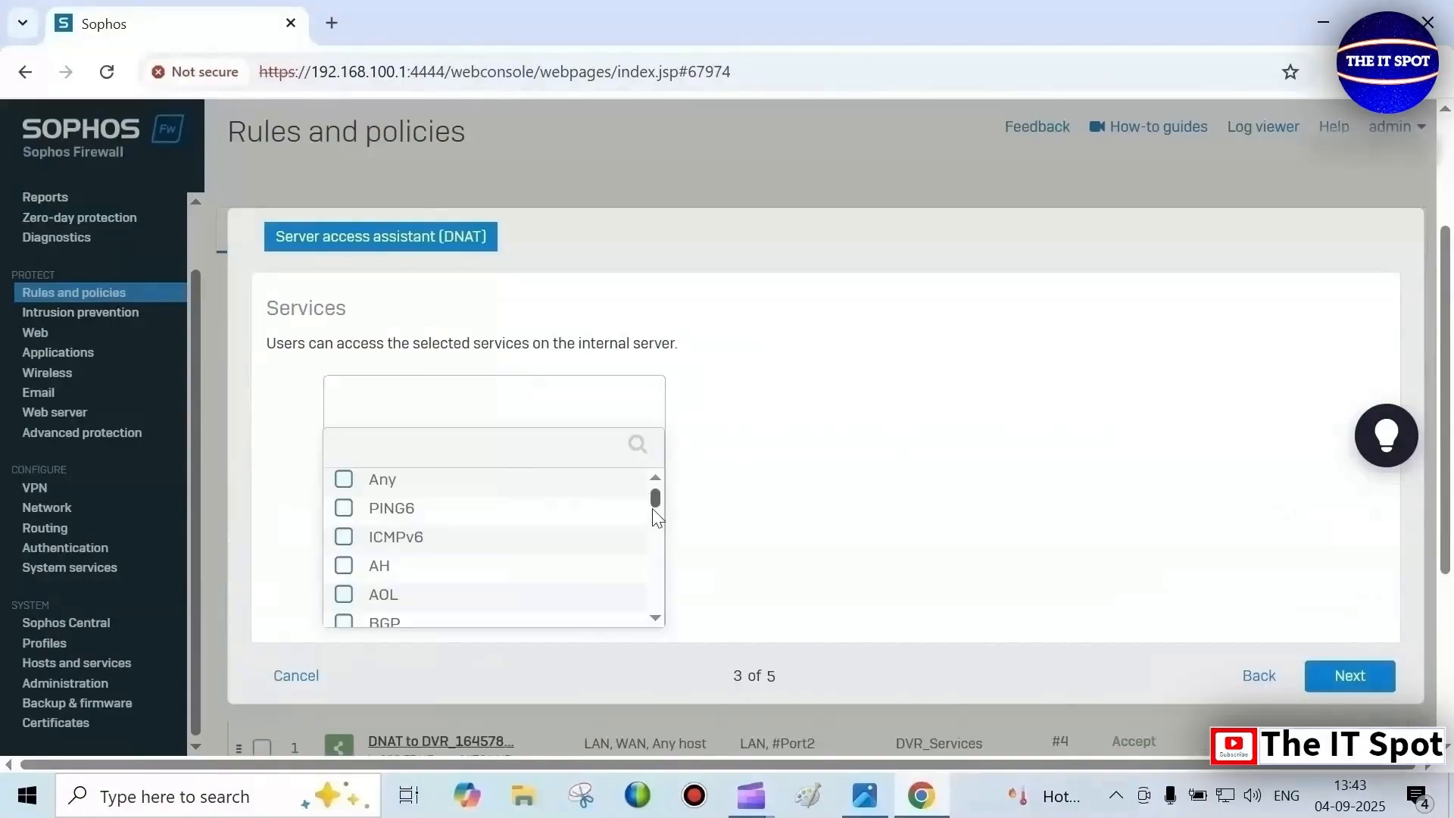
left_click_drag(652, 498, 660, 606)
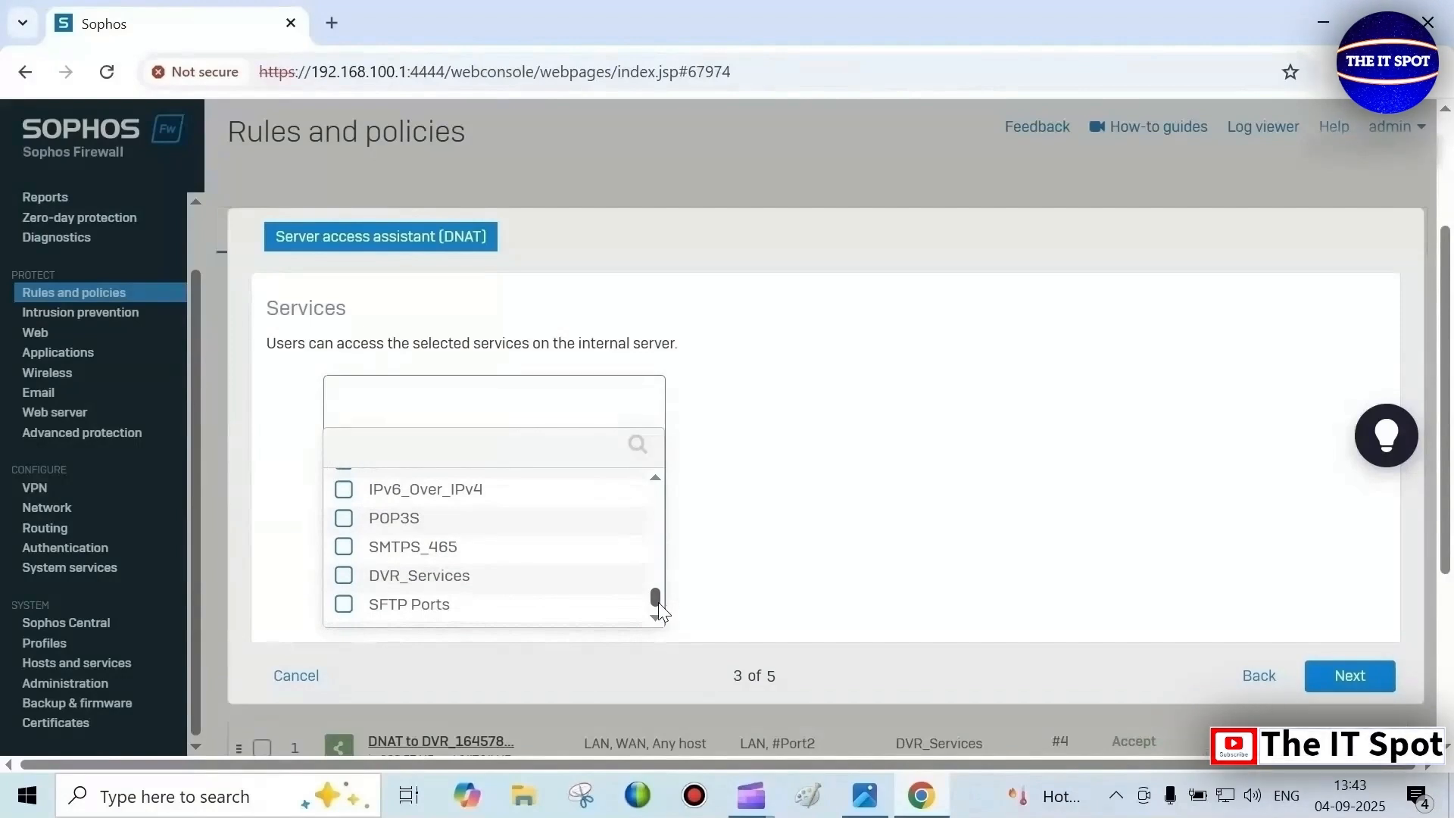
left_click(344, 604)
left_click(470, 642)
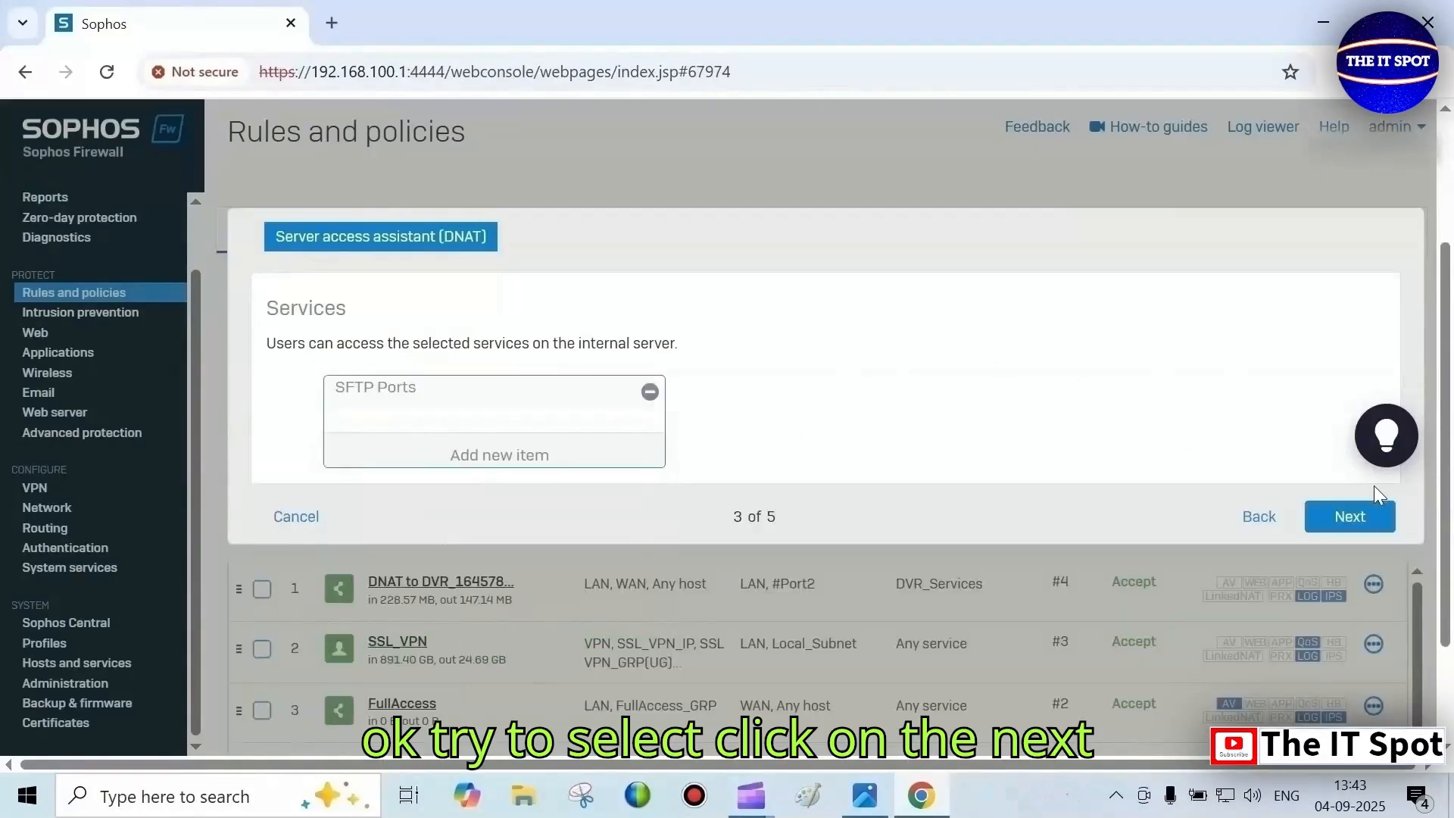
left_click(1352, 517)
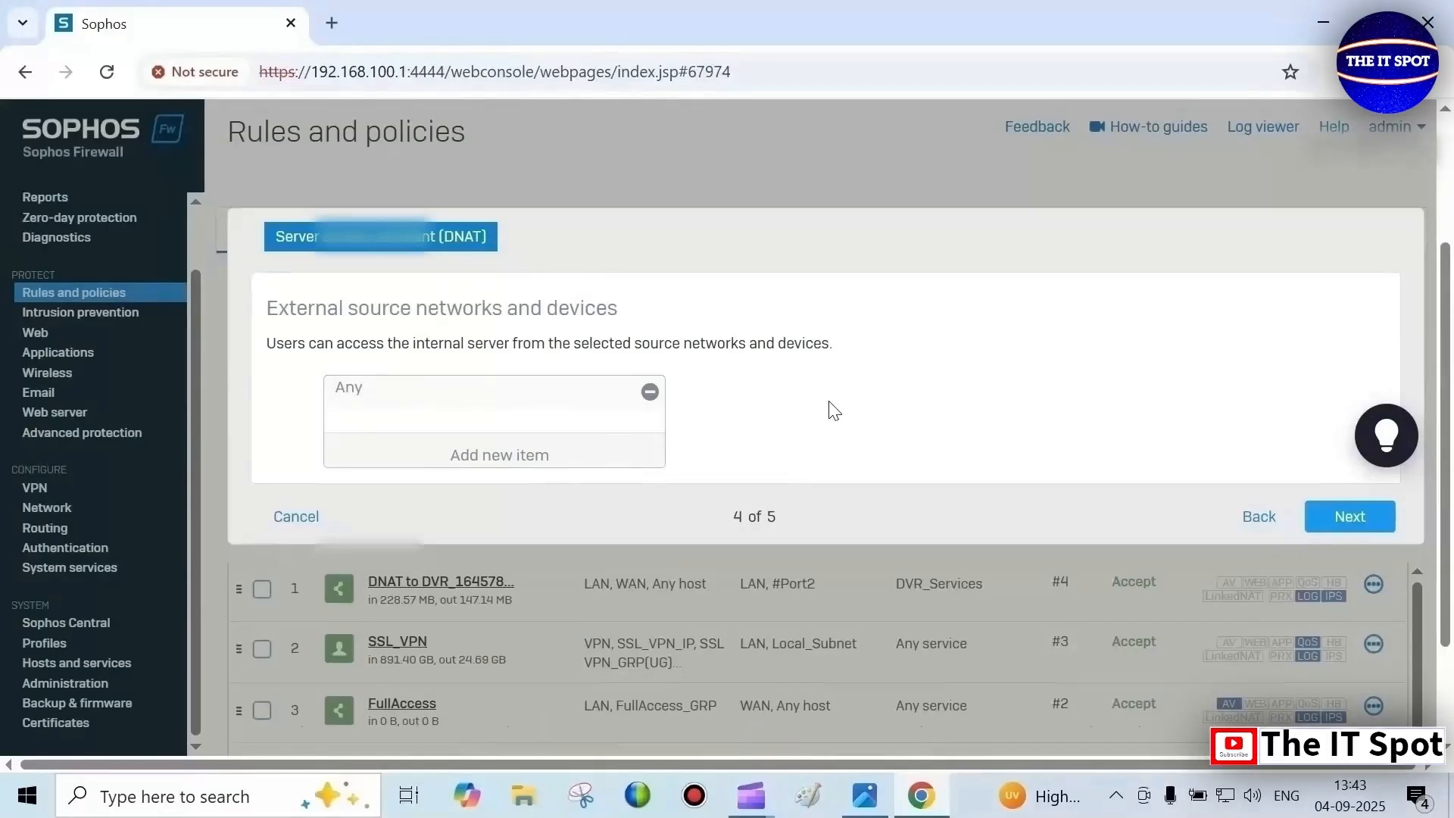
Keep Any as the external source network, then save and finish the DNAT server access rules
left_click(1352, 523)
scroll(870, 409, "down", 6)
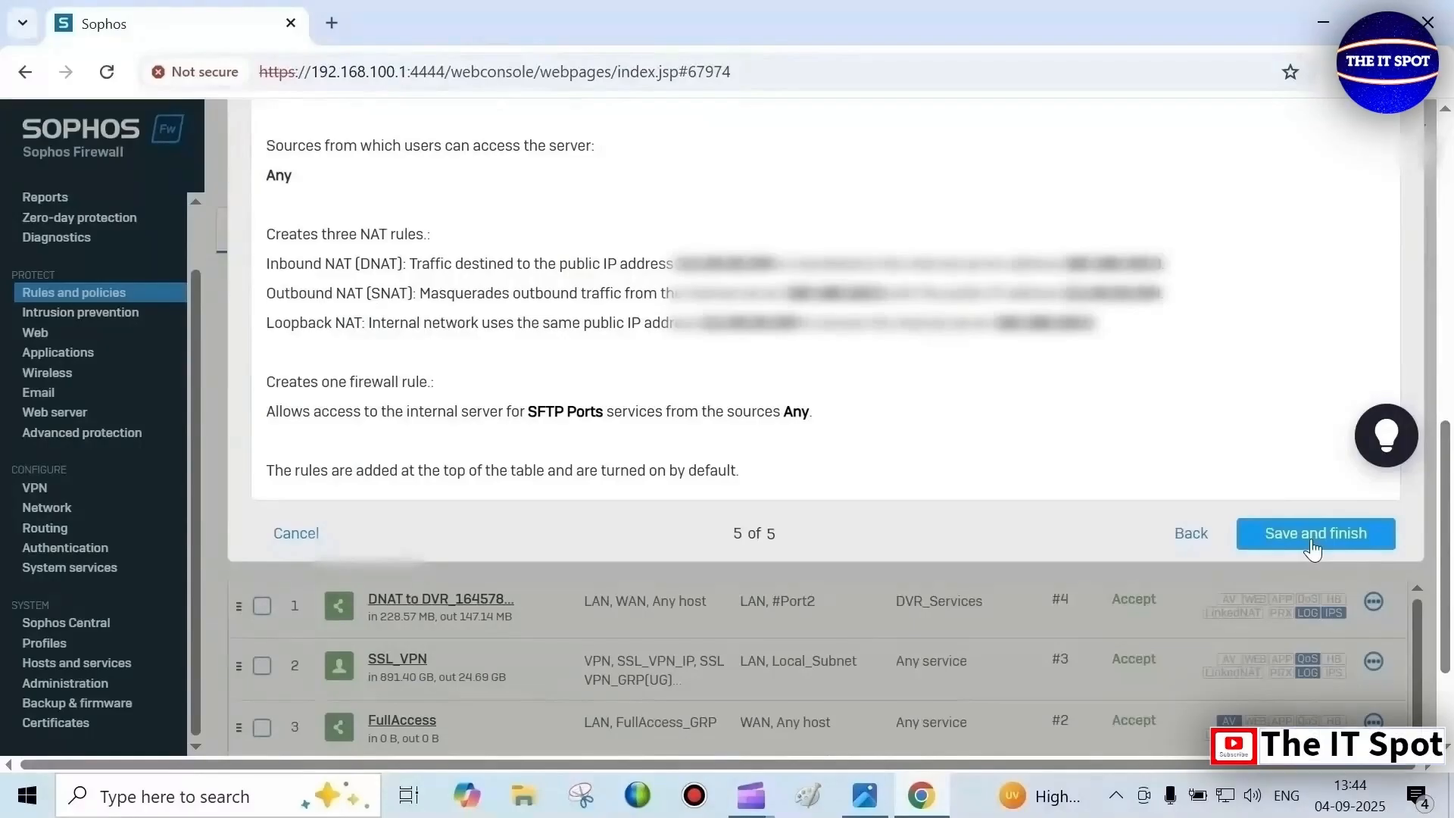
left_click(1312, 539)
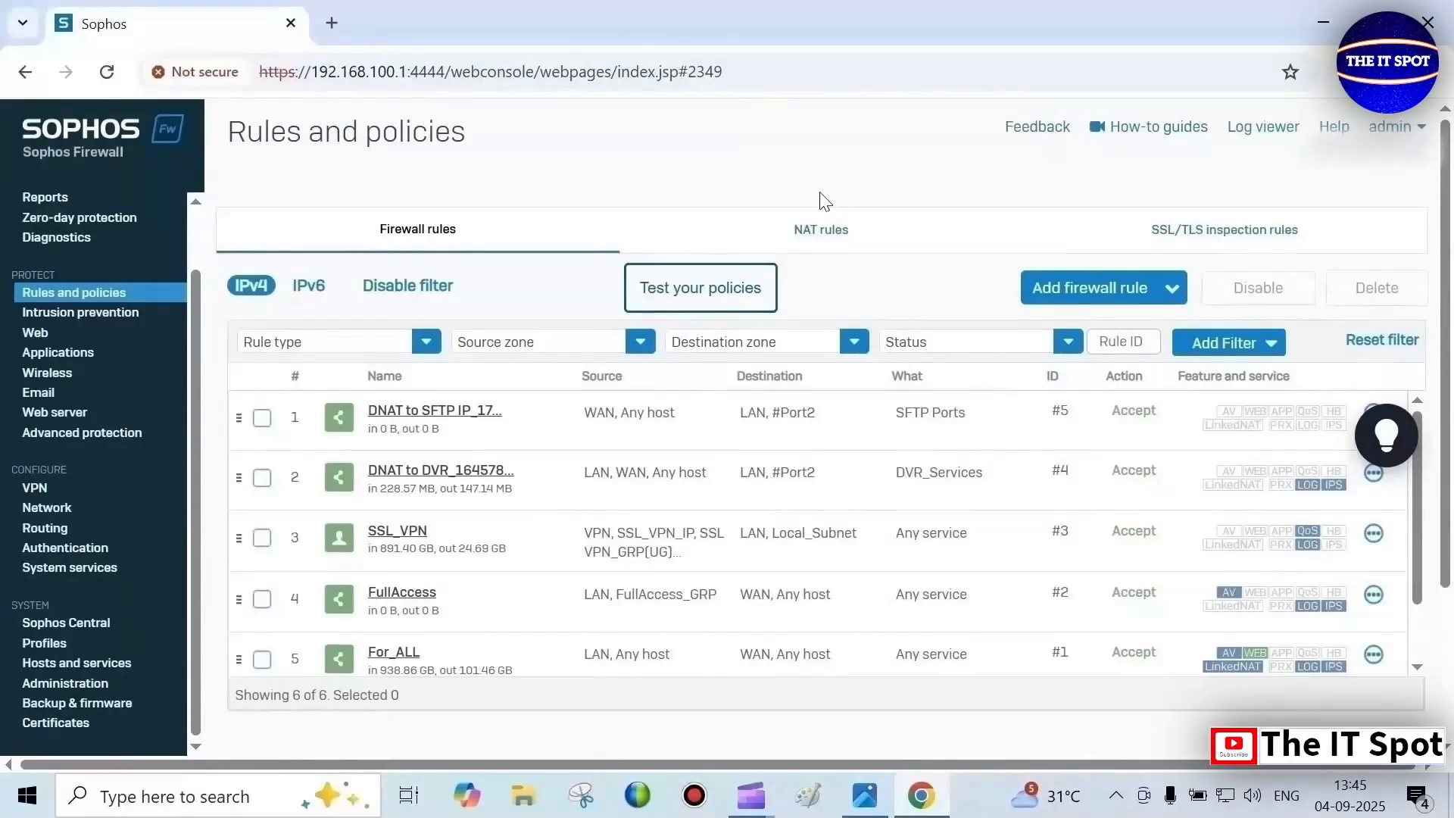
Log out of the firewall's admin console and switch to the port forwarding setup image in the photo viewer
left_click(1423, 129)
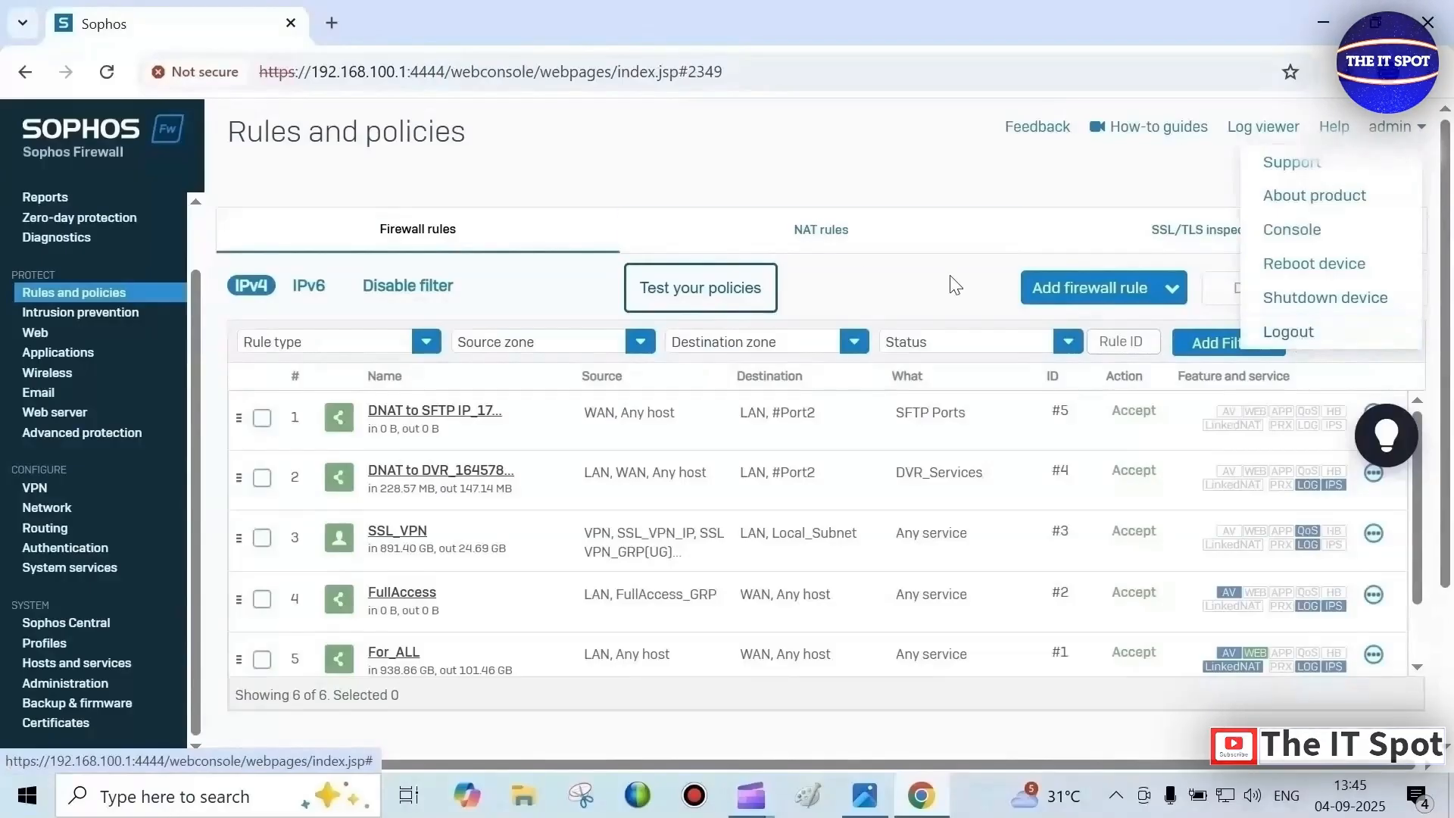
left_click(1290, 333)
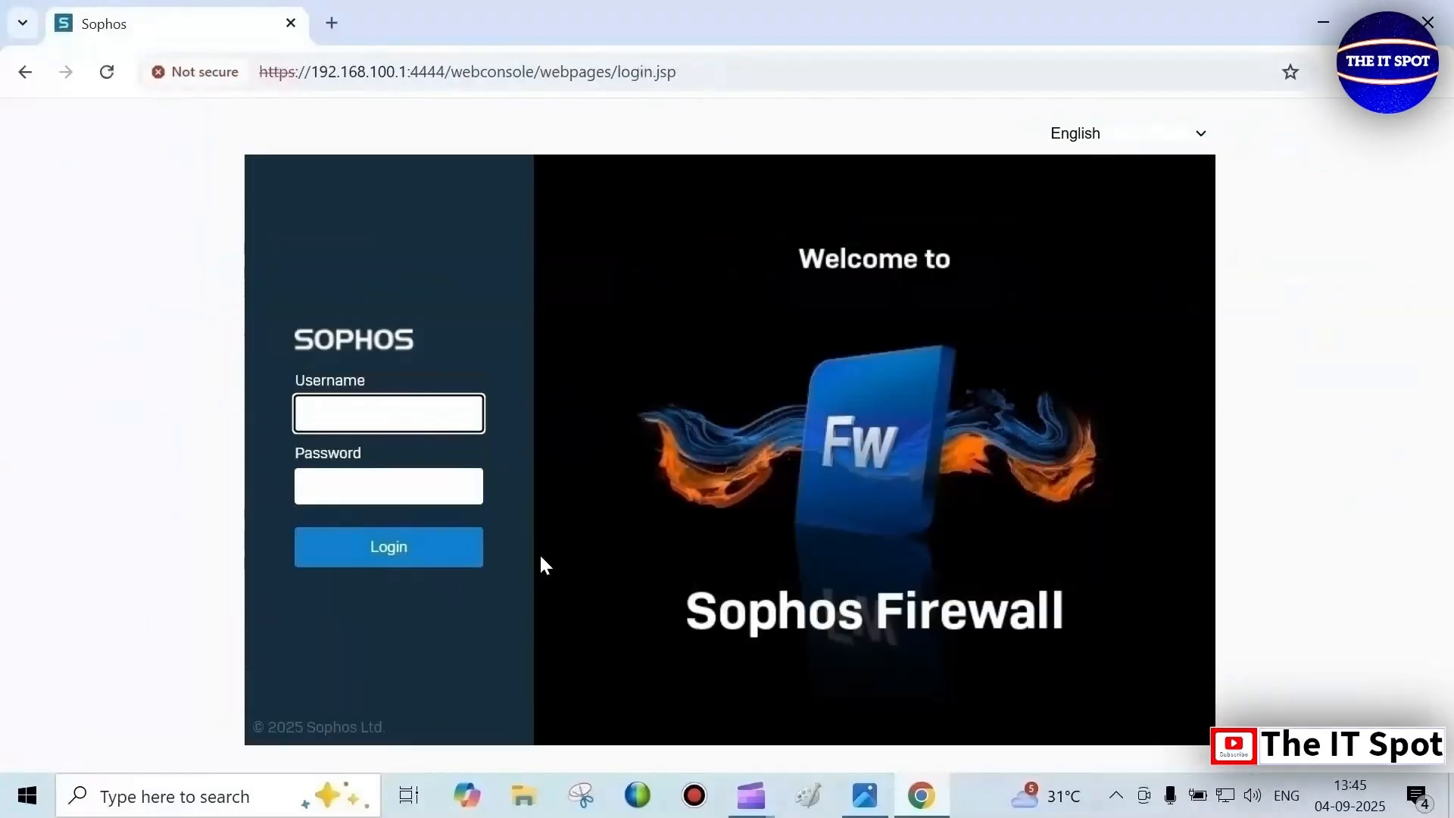
key("alt+Tab")
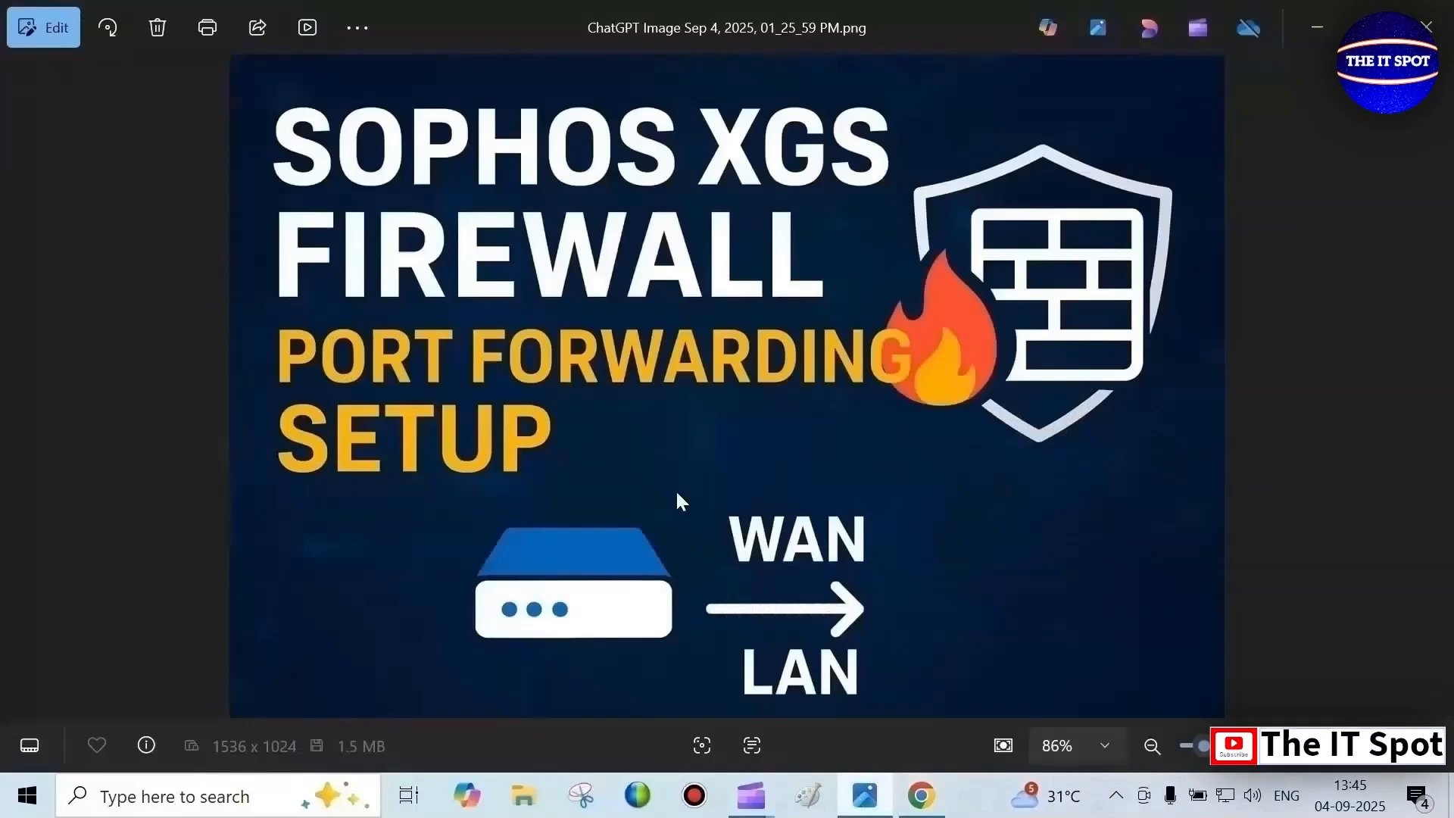